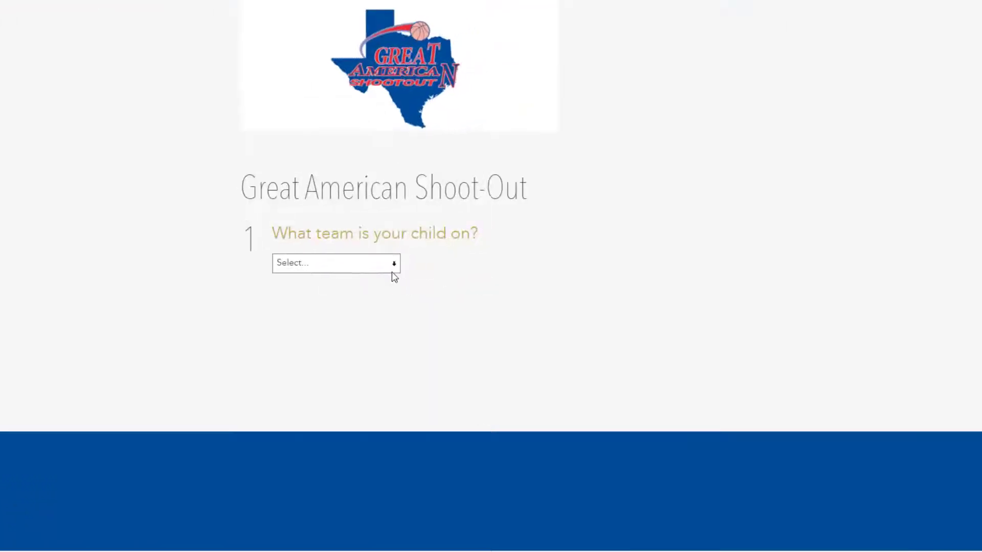
Step: Select the team Dallas Showtyme 16 East - NBA for the child and pick an event date
click(393, 270)
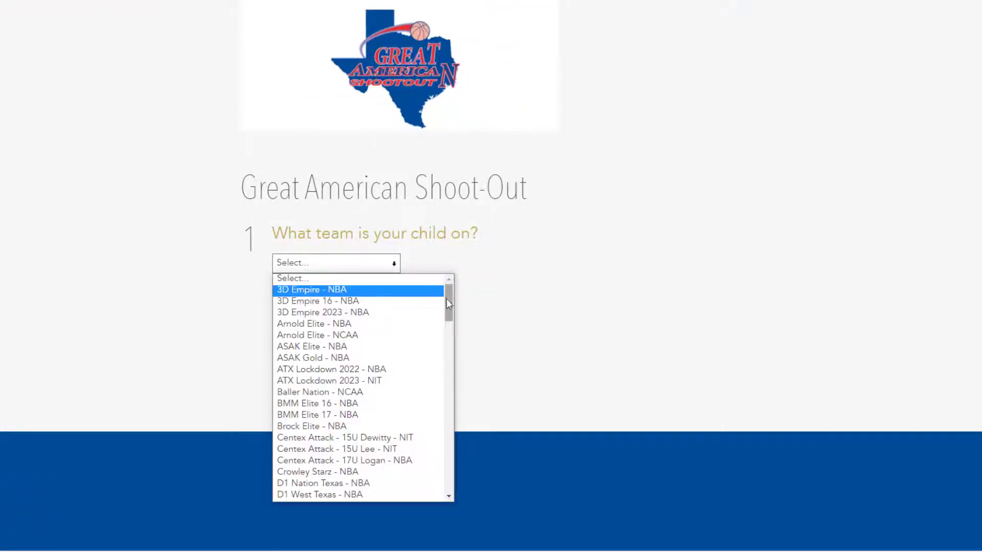
drag(448, 302, 440, 340)
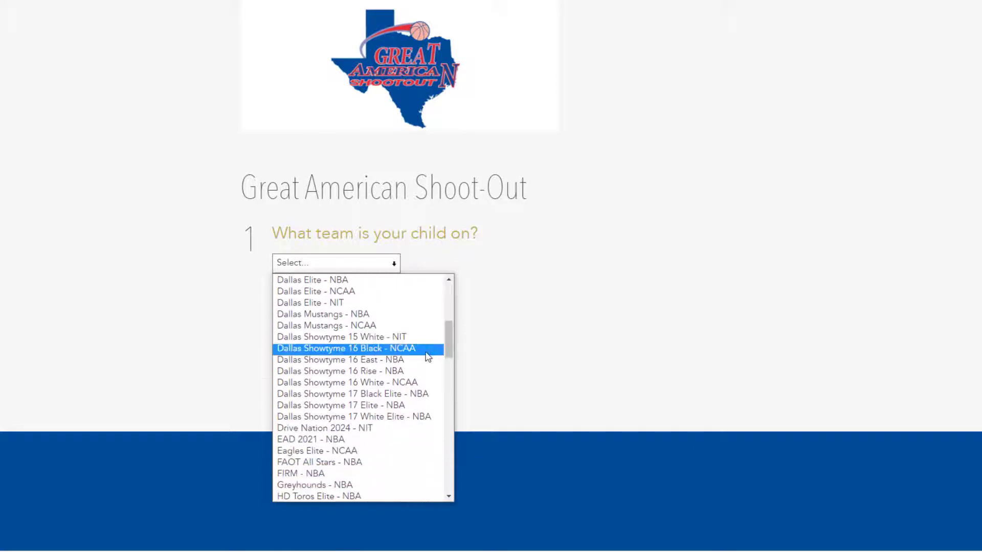
click(428, 360)
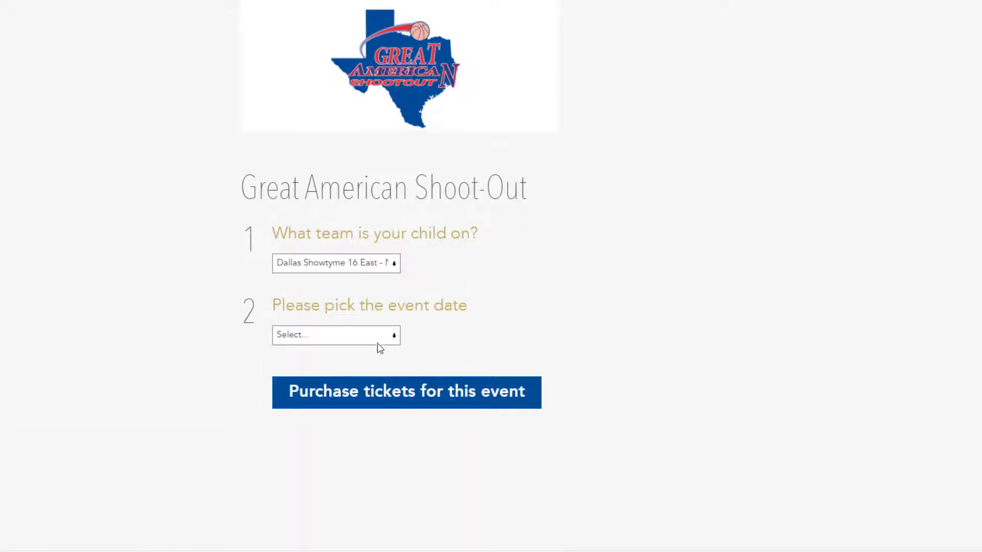
click(381, 337)
click(385, 361)
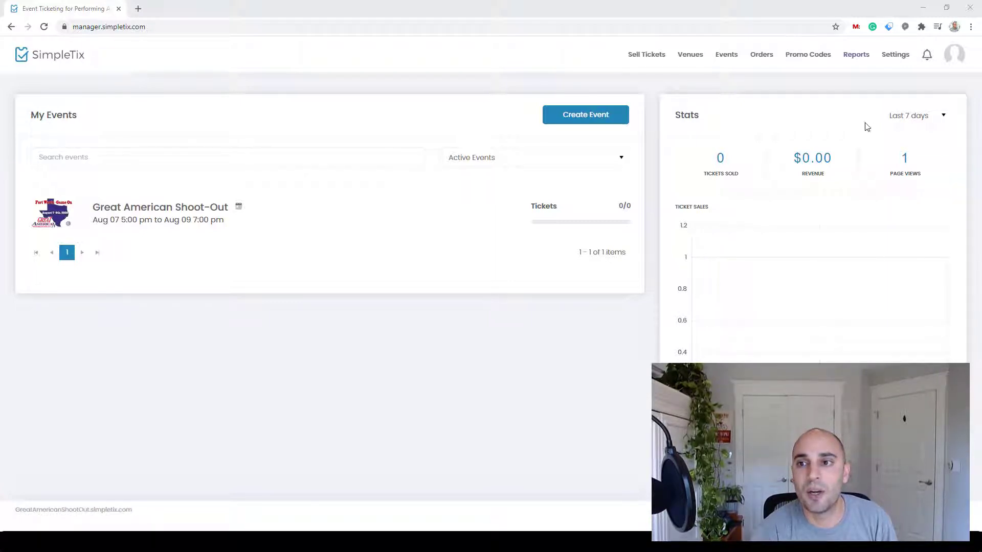
Step: Open the order form settings and enable asking a set of questions per order
click(894, 60)
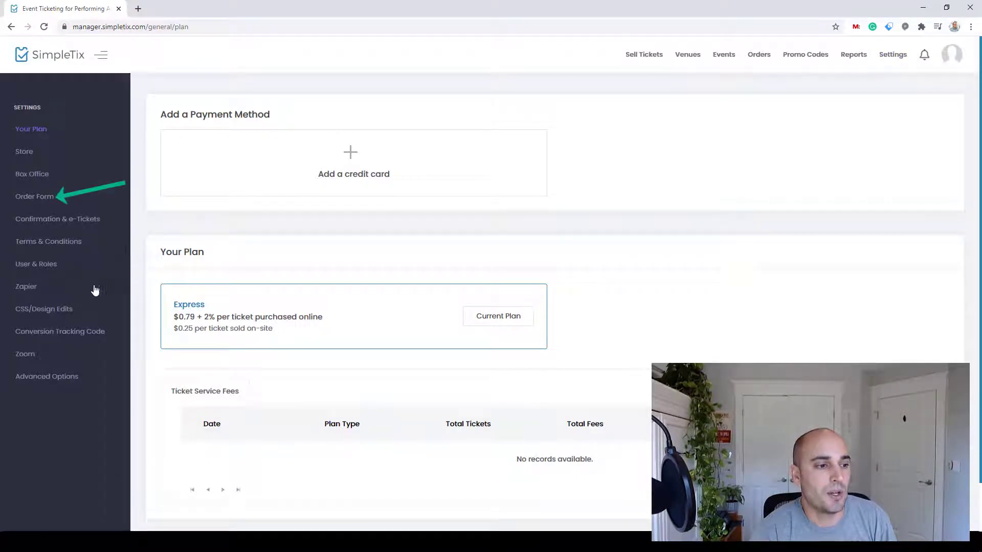
click(44, 196)
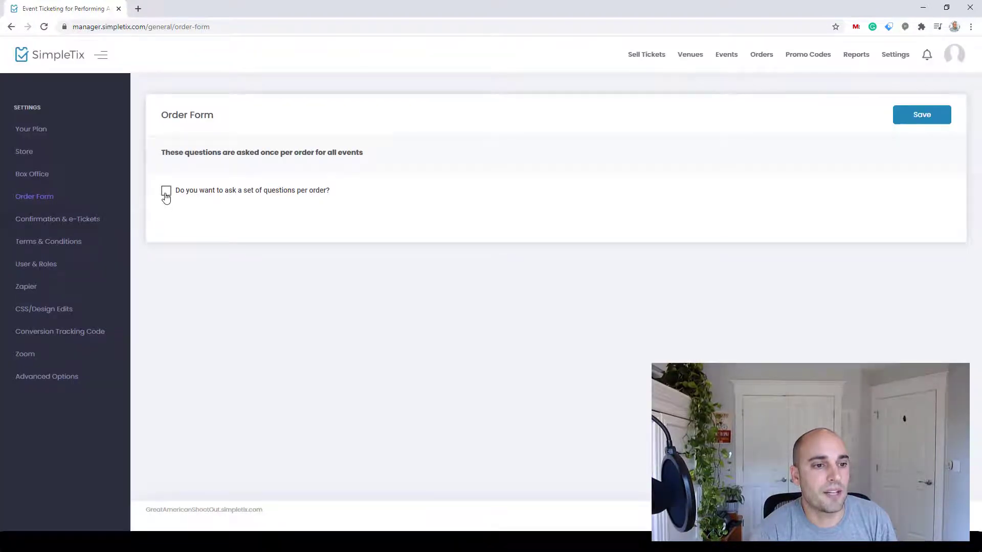
click(166, 193)
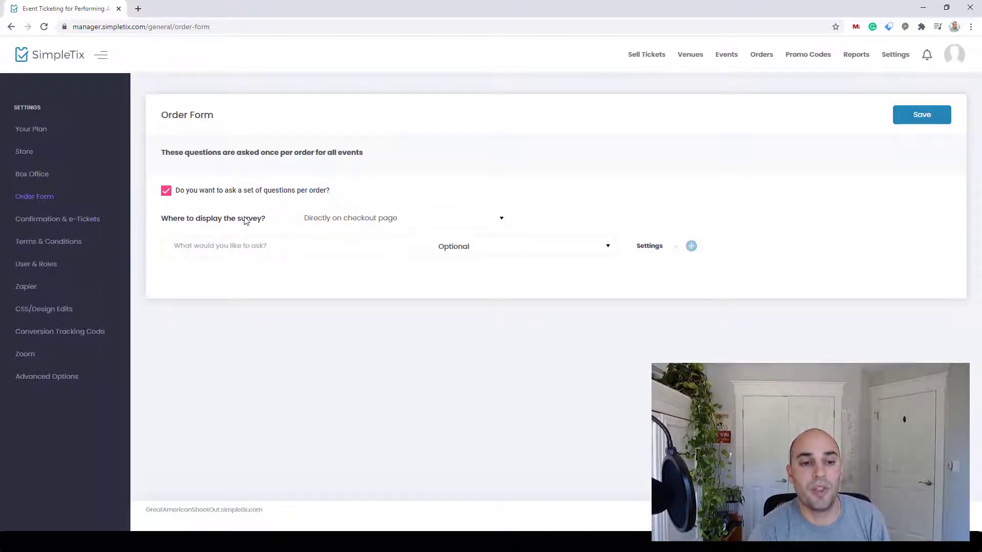
Step: Add the order question "What team is your child on?" and make it required
click(257, 250)
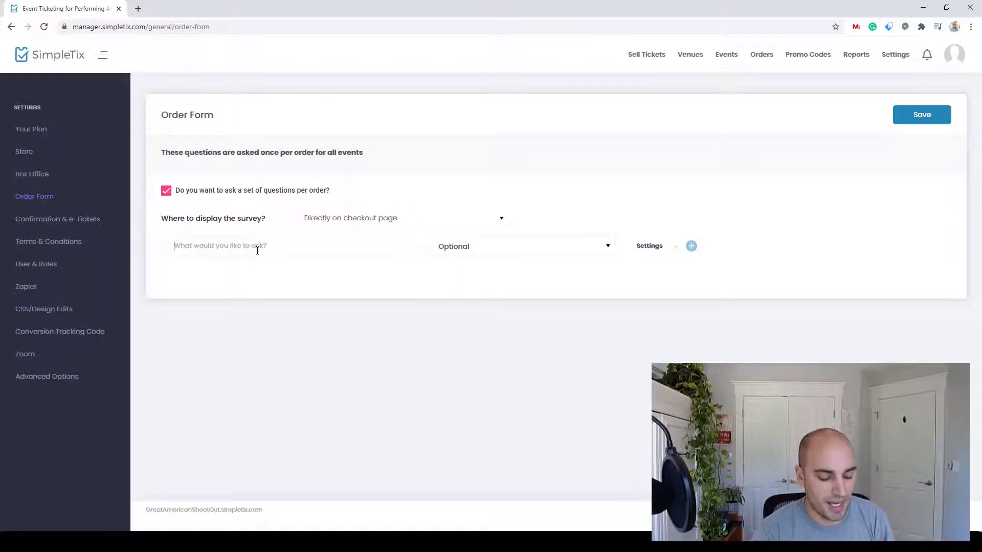
text(What )
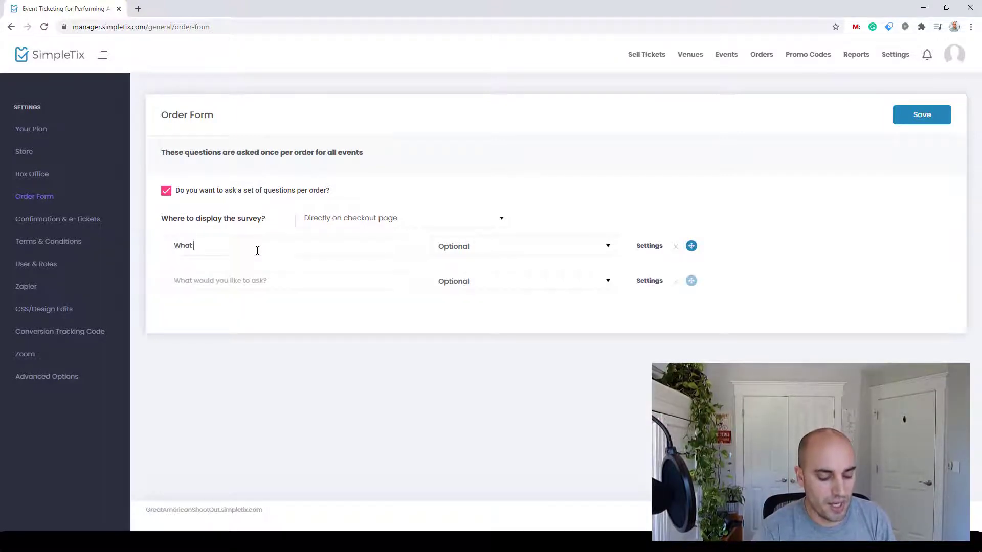
text(team is you)
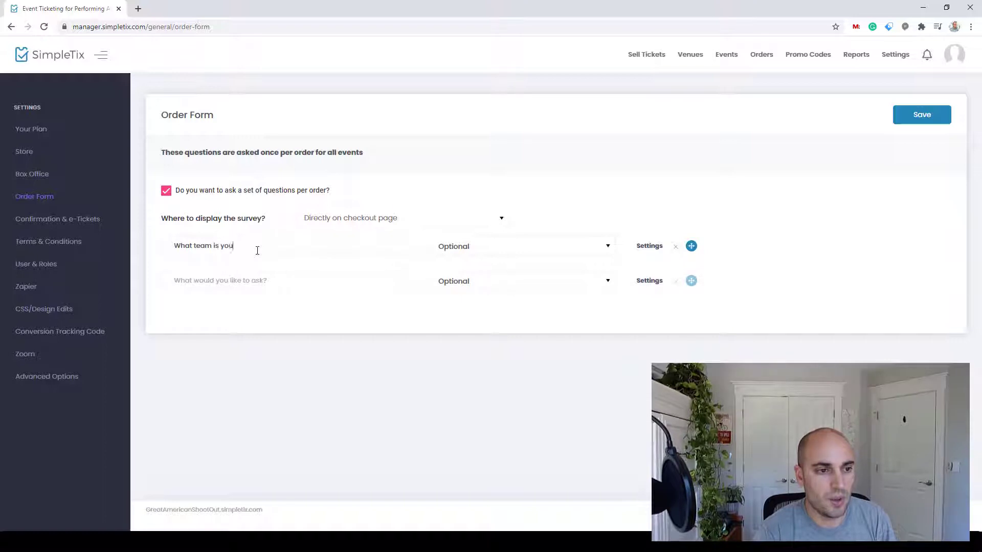
text(r child )
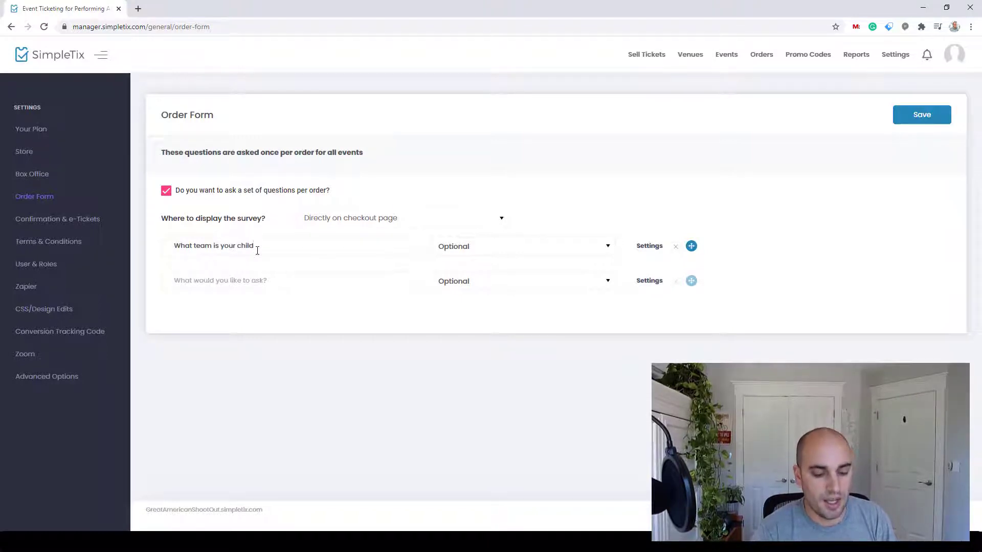
text(on)
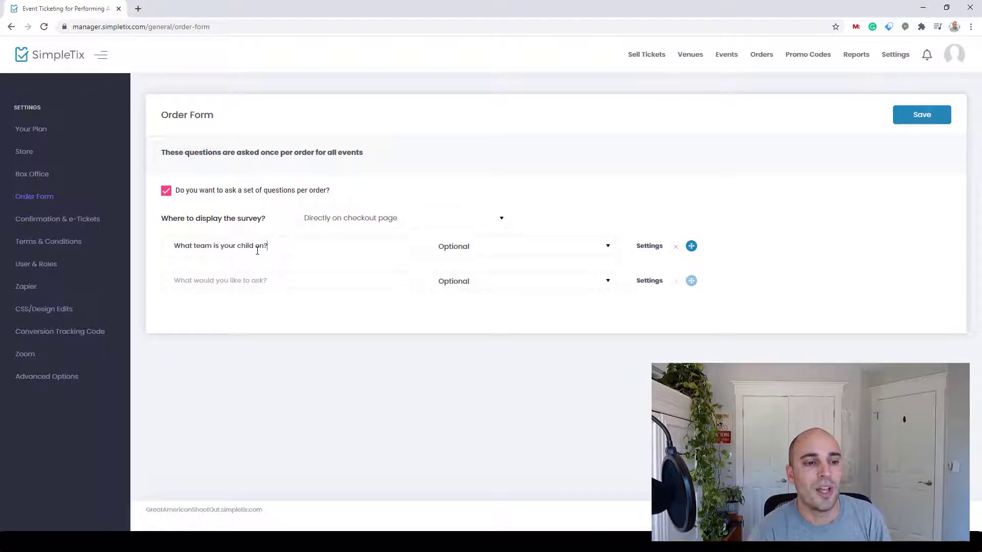
click(461, 248)
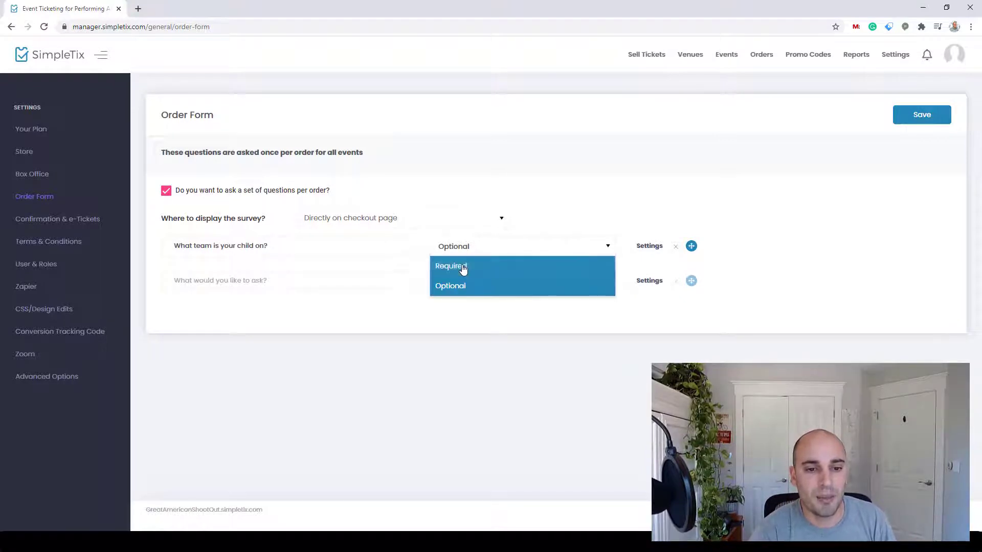
click(463, 269)
Step: Set the team question's response type to List of Choices and open the import for its answer list
click(649, 248)
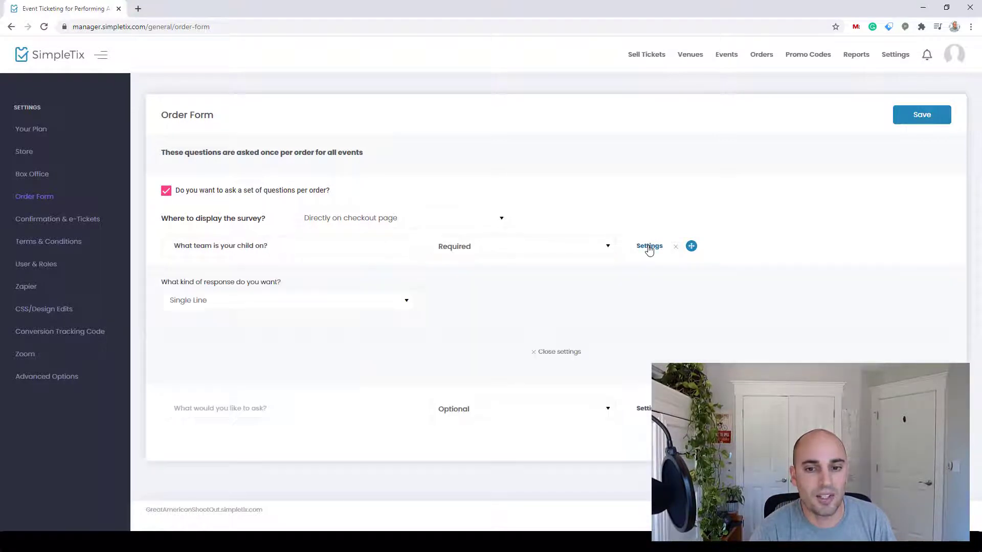
click(295, 304)
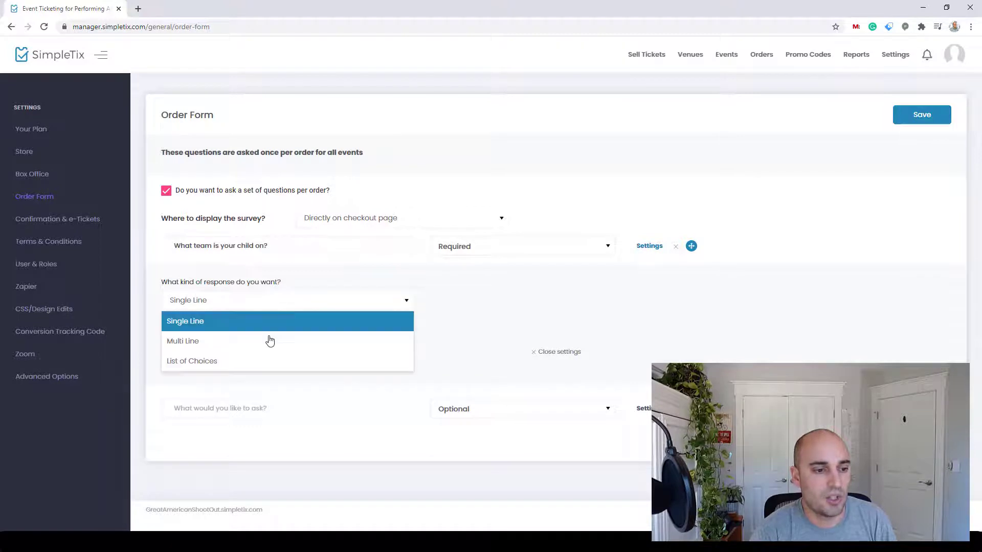
click(267, 361)
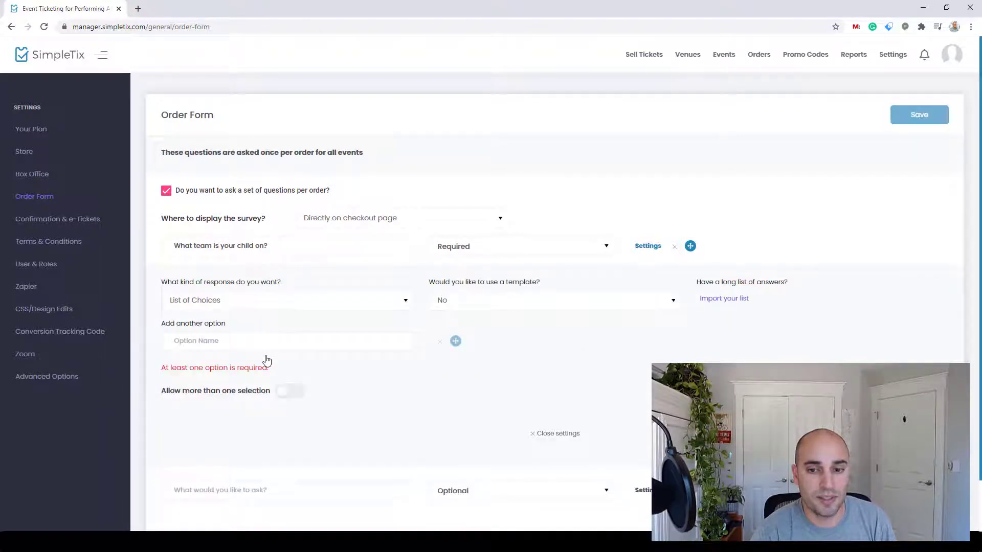
click(722, 302)
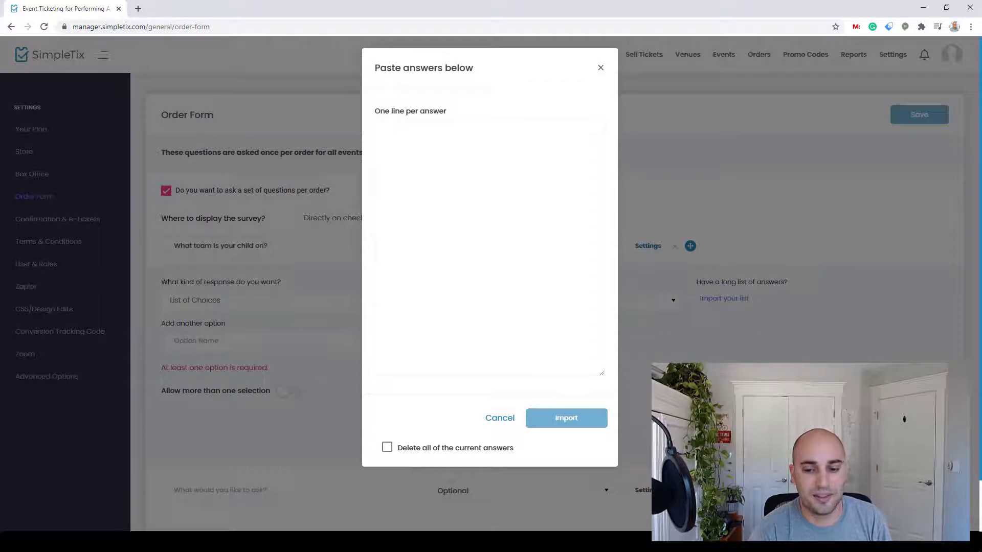
Step: Switch to the Gmail attachment Teams List Aug 7-9.xlsx and copy columns A and B
key(alt+Tab)
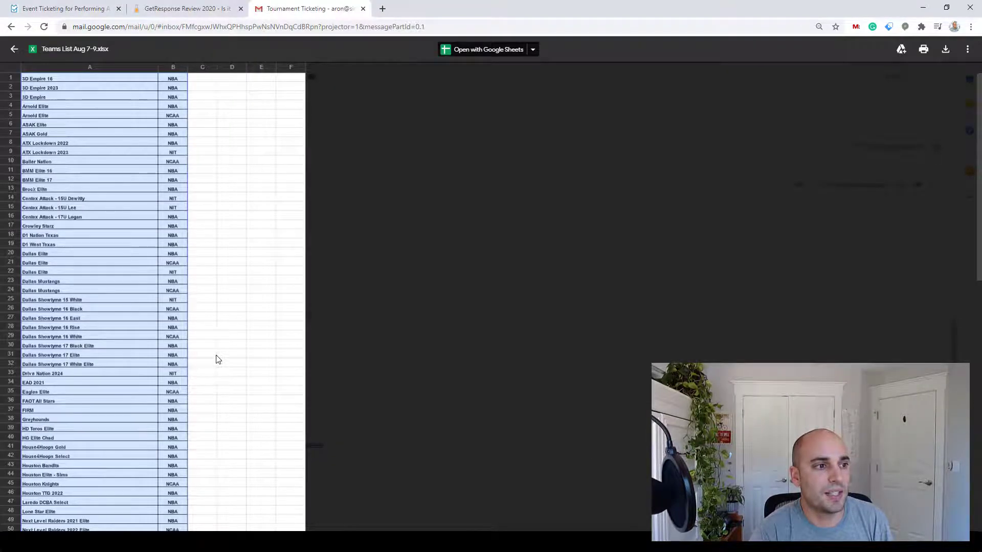
click(235, 270)
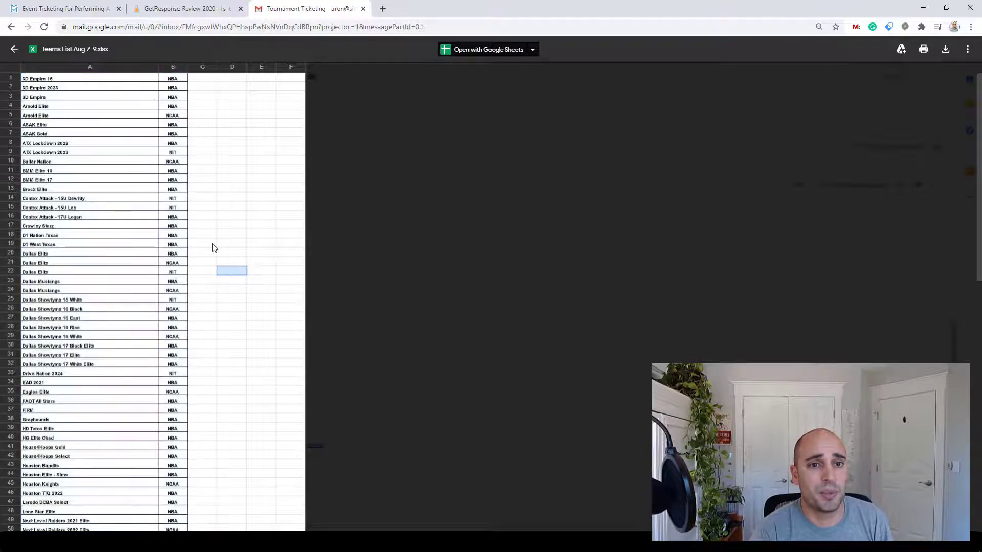
click(66, 70)
drag(66, 70, 173, 69)
key(ctrl+c)
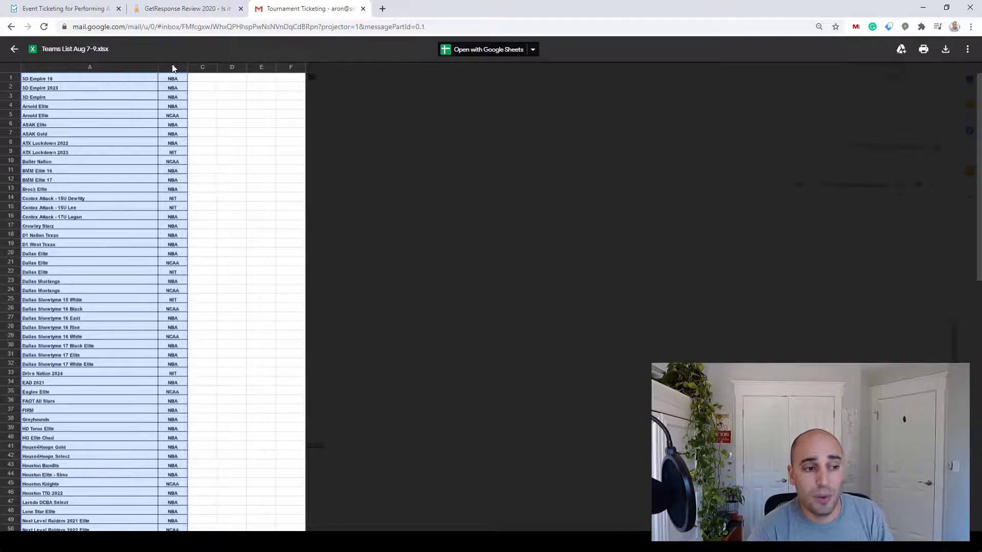
Step: Switch to the empty Notepad document and paste the copied team list
key(alt+Tab)
key(alt+Tab)
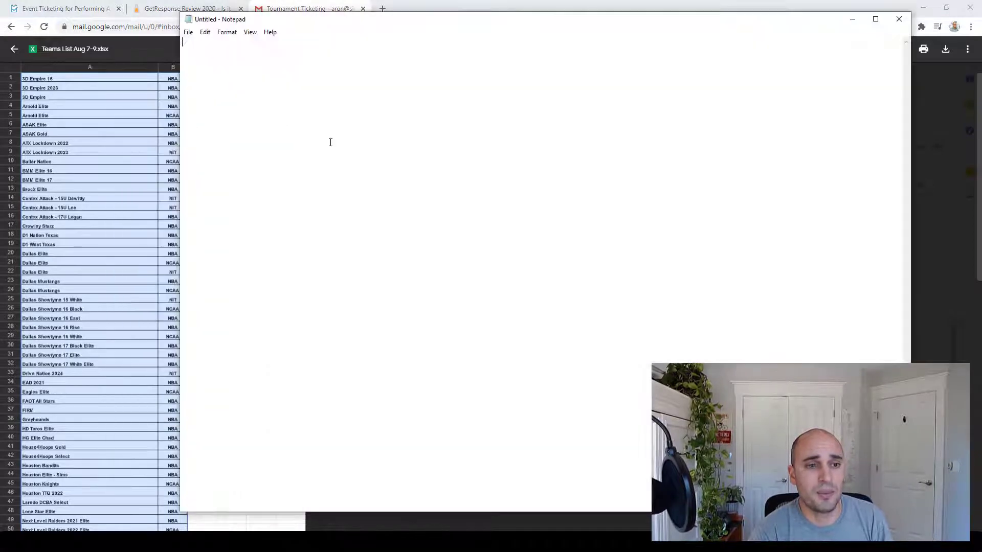
key(ctrl+v)
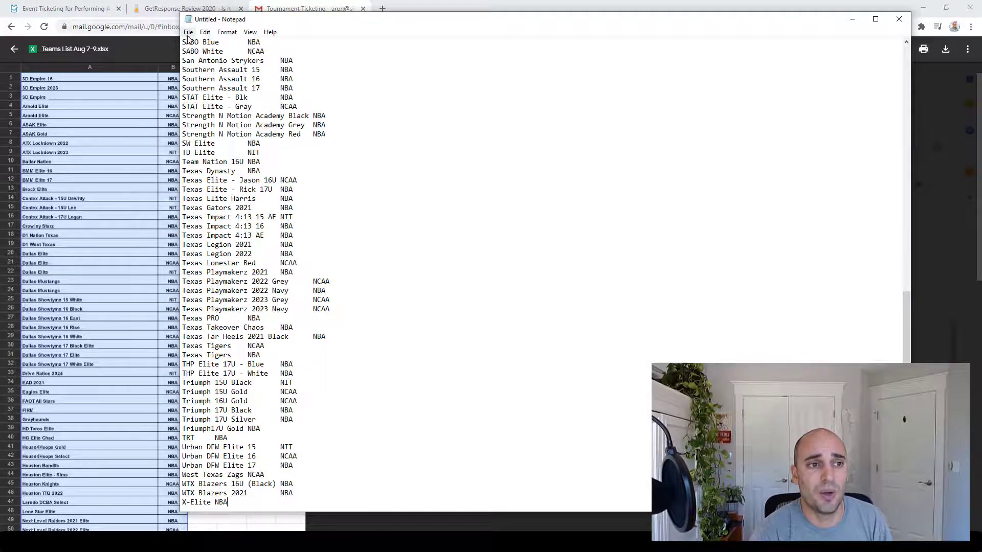
Step: Replace every tab gap between team name and division with " - " throughout the list
click(221, 43)
double_click(237, 44)
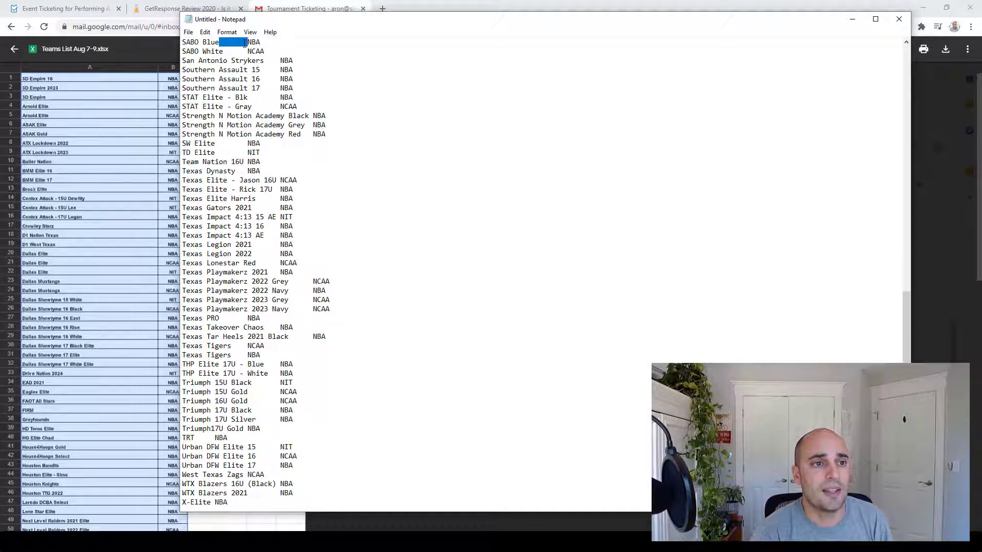
click(204, 32)
click(226, 141)
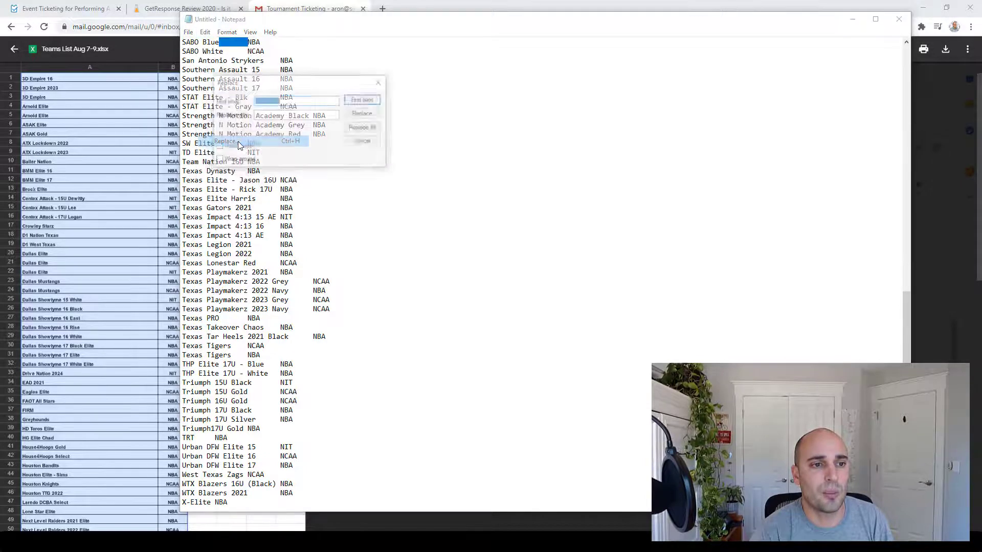
click(358, 128)
click(380, 82)
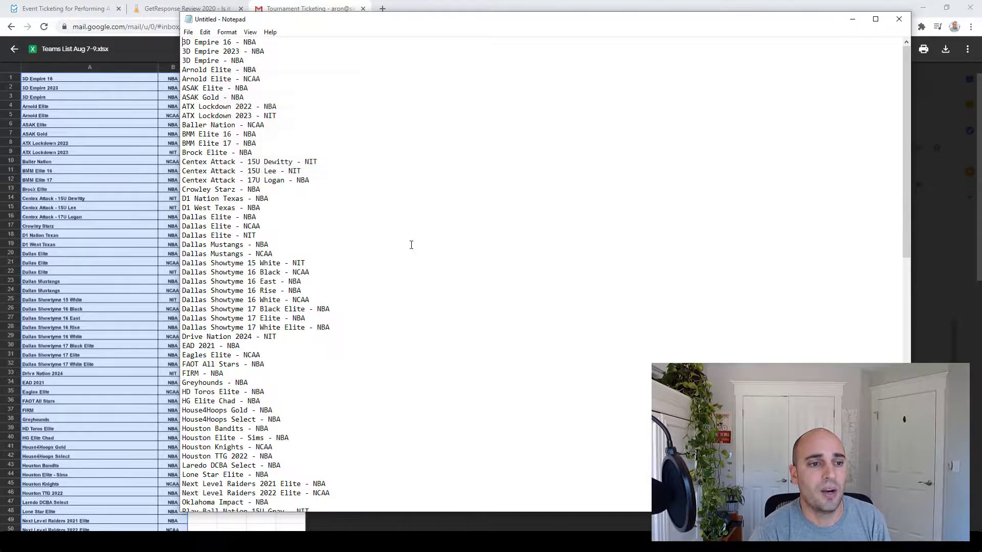
Step: Copy the entire cleaned-up team list and switch back to SimpleTix's answer import dialog
scroll(409, 243, down, 6)
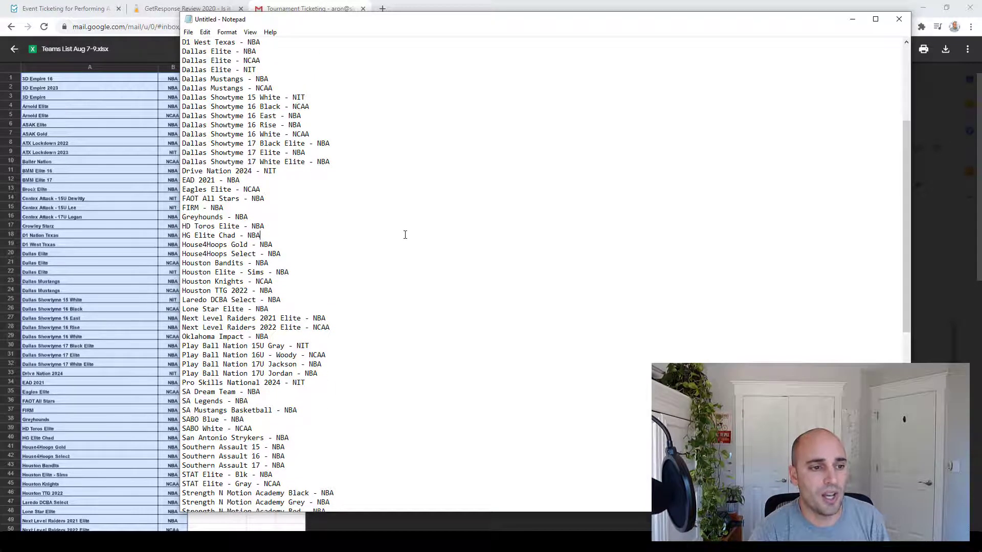
key(ctrl+a)
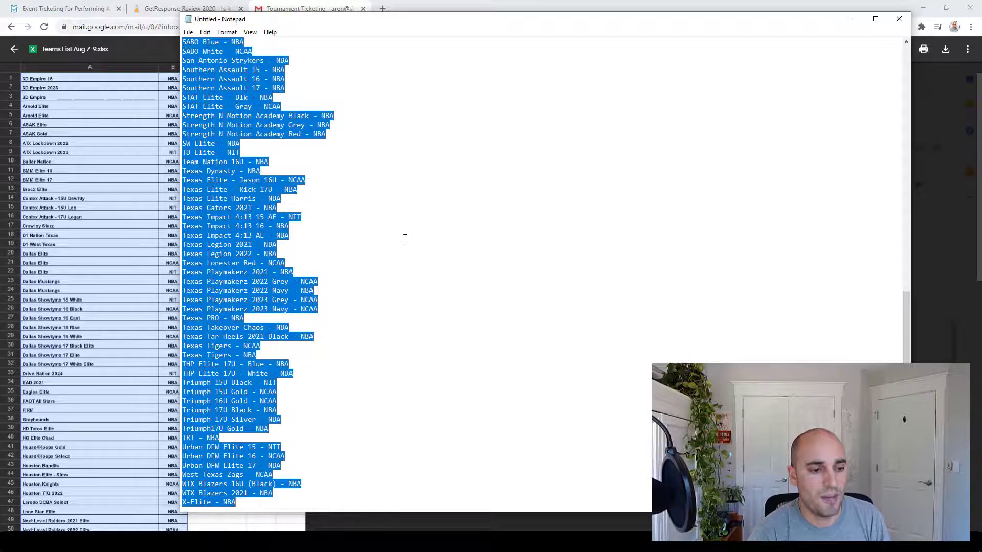
key(alt+Tab)
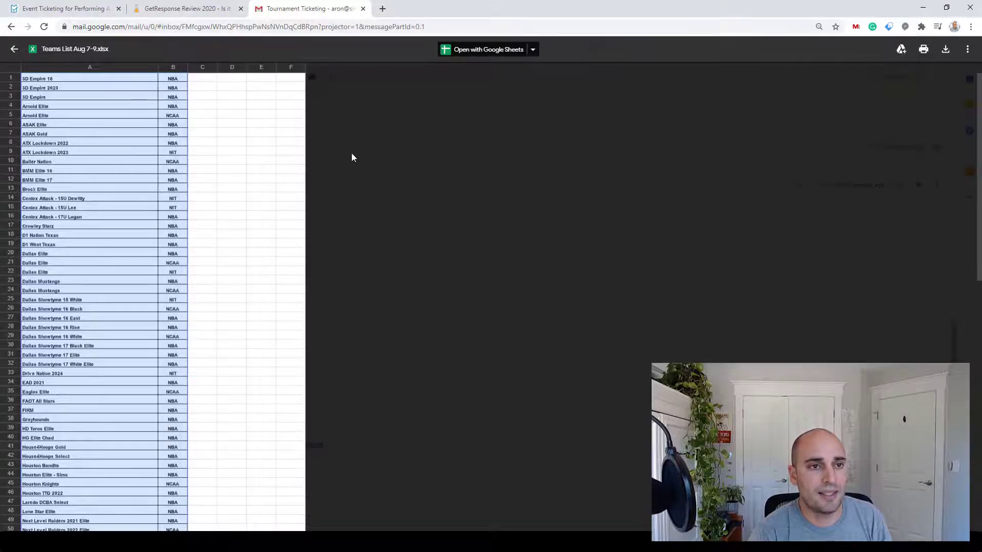
key(alt+Tab)
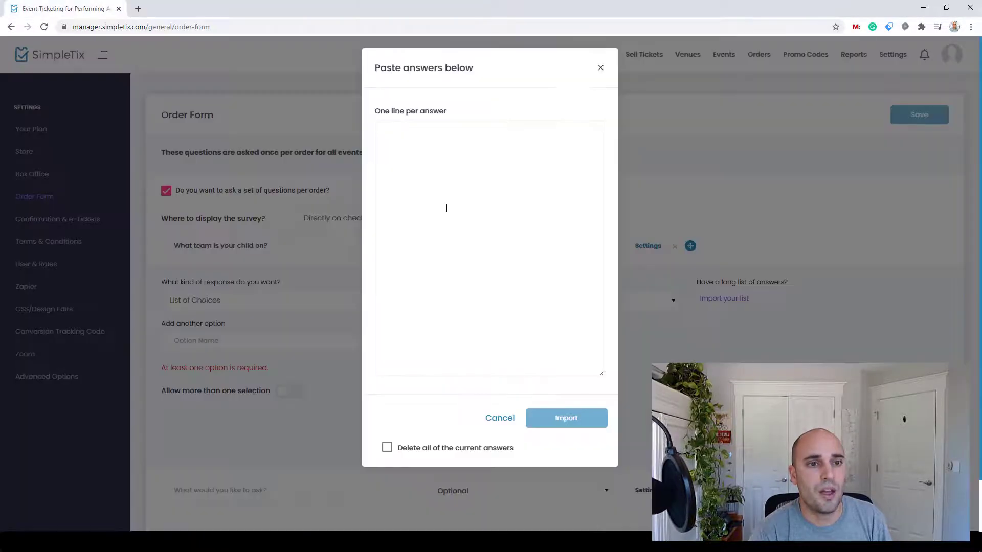
Step: Paste the team list with one team per line, review it, and import it as the question's answers
click(447, 205)
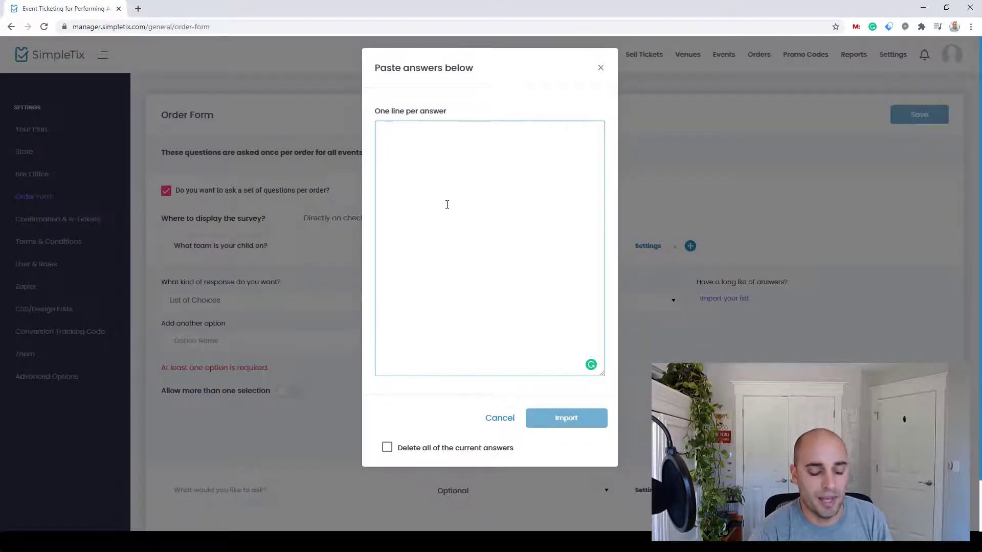
key(ctrl+v)
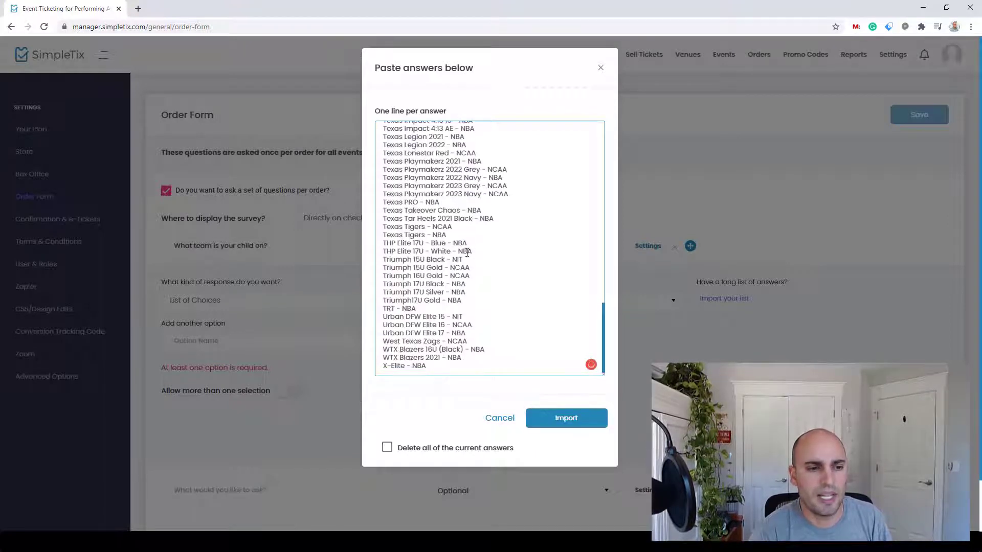
scroll(467, 252, up, 7)
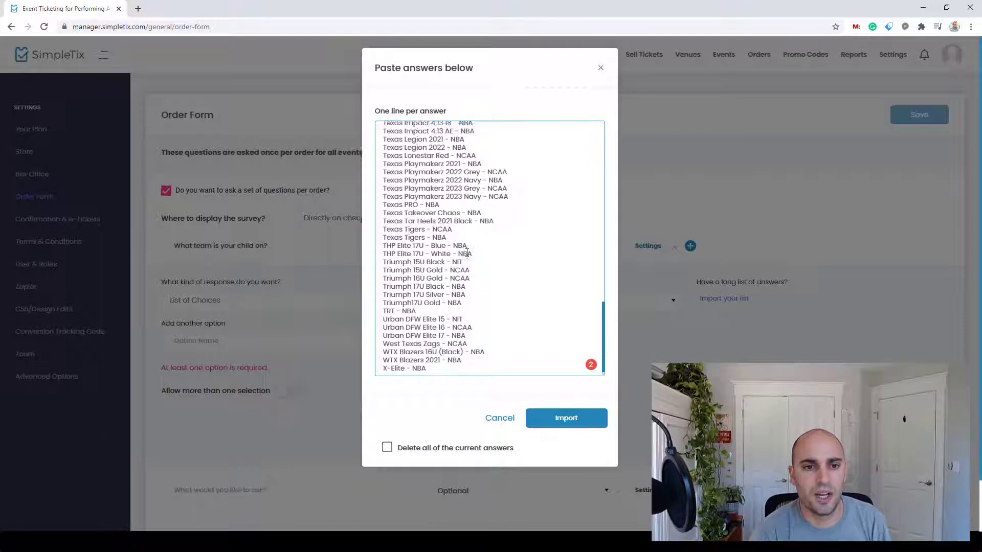
scroll(467, 252, up, 10)
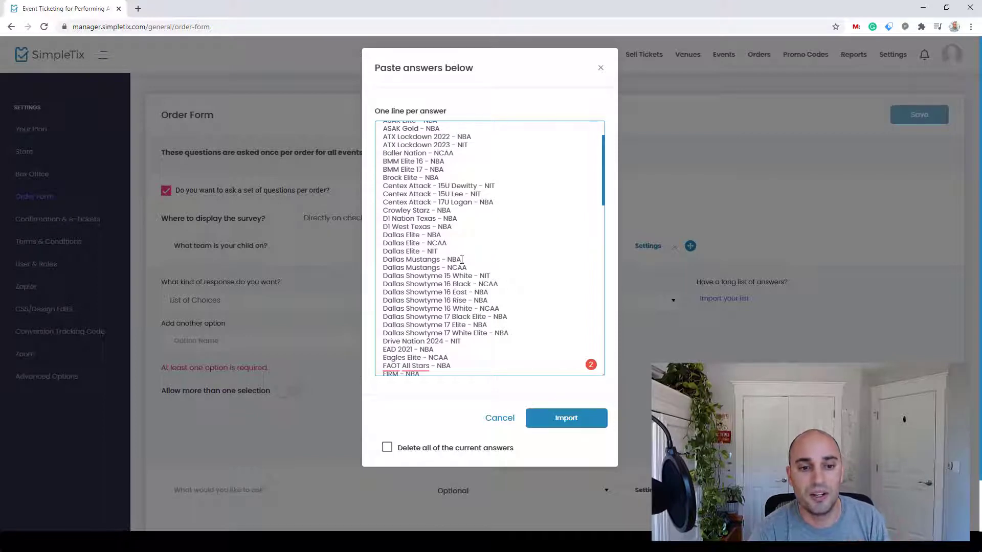
scroll(524, 226, down, 10)
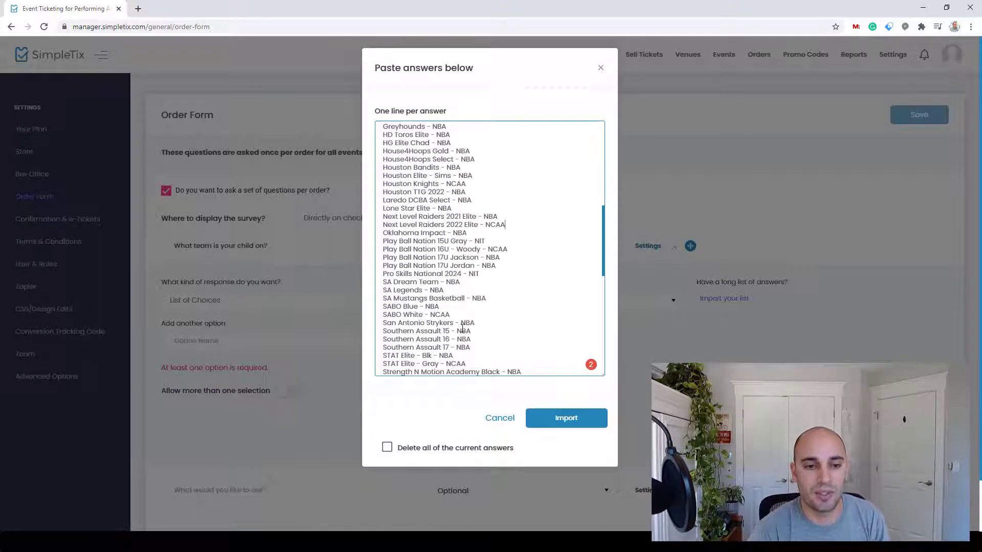
click(566, 426)
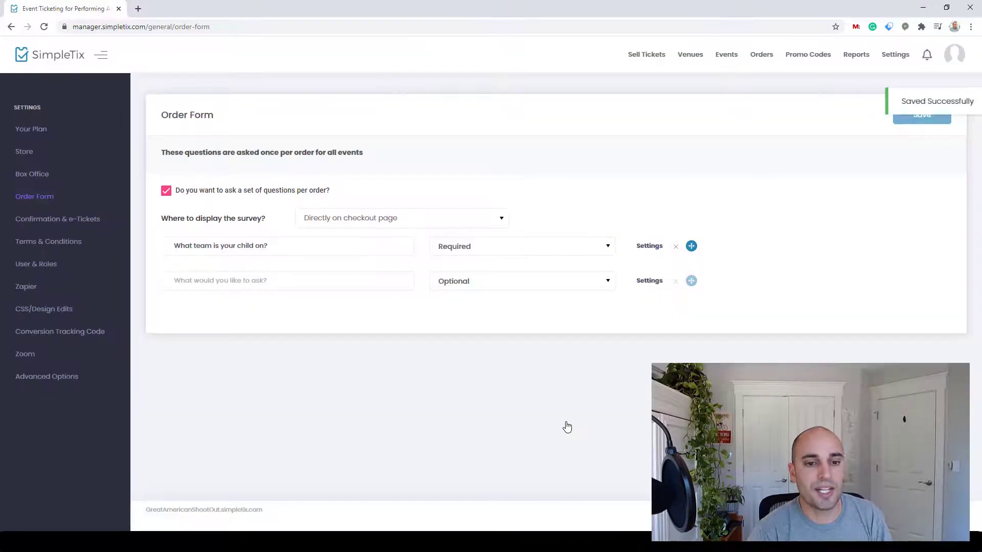
Step: Open the team question's settings and reorder the choices so 3D Empire 2023 - NBA comes before 3D Empire 16 - NBA
click(642, 250)
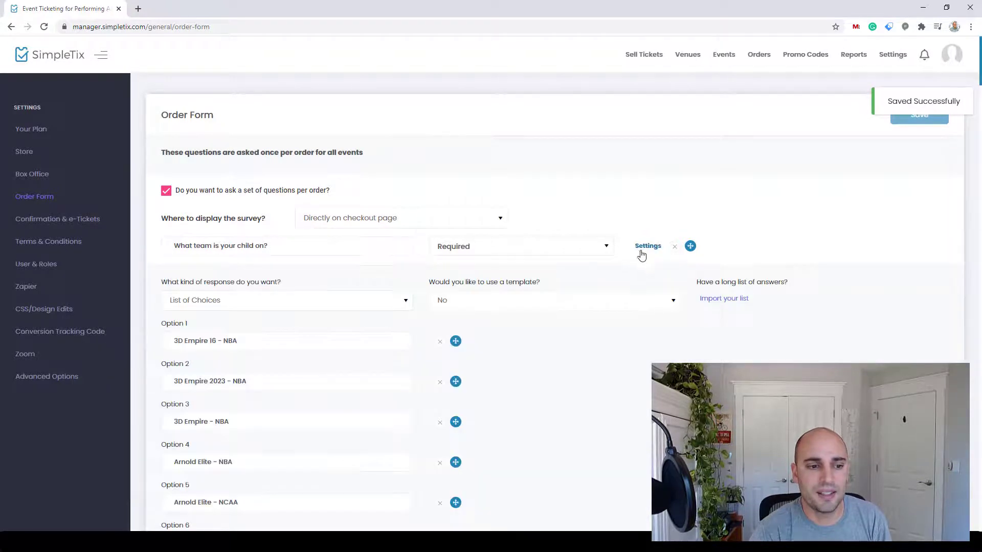
scroll(551, 377, down, 5)
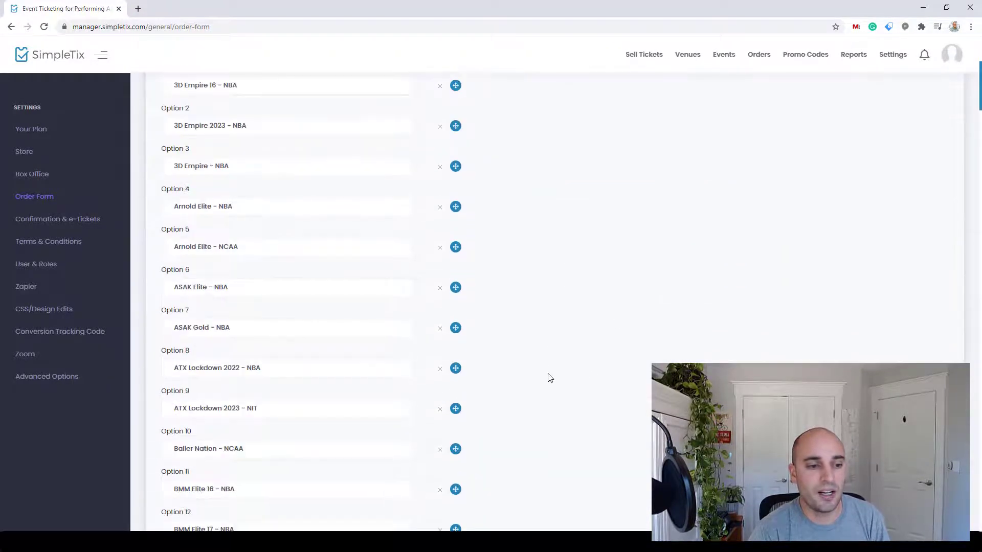
scroll(548, 377, up, 1)
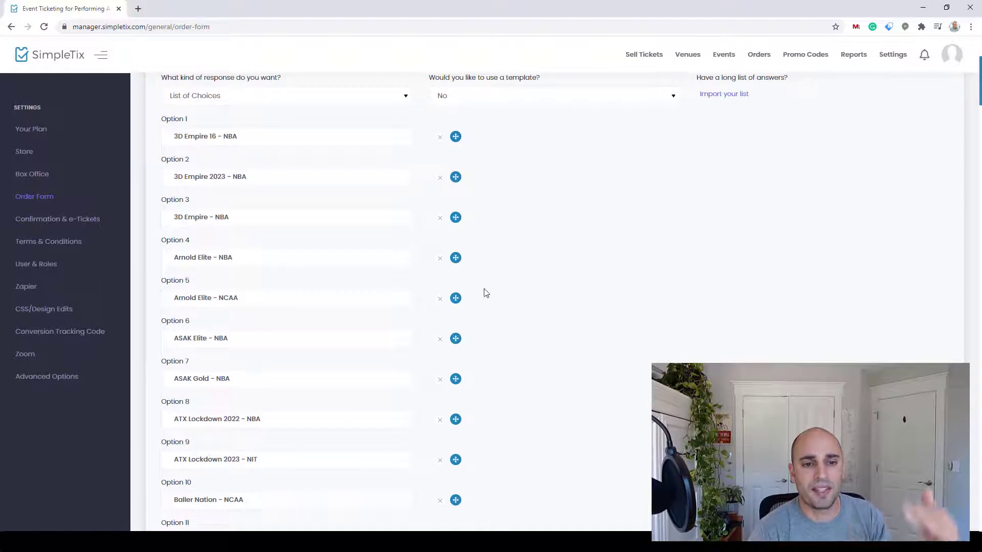
drag(456, 173, 455, 134)
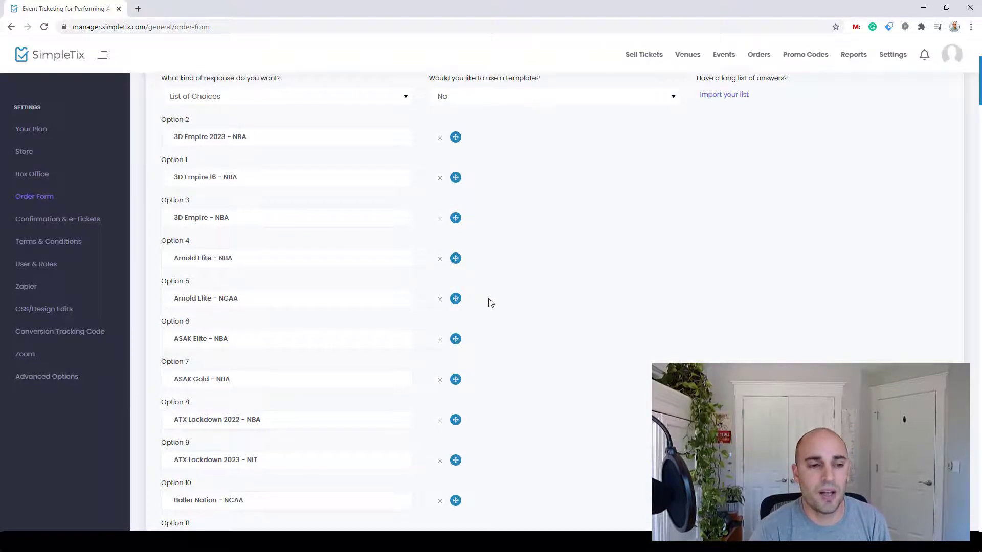
Step: Add an extra team choice named Sample Club at the end of the option list, and remove it again
scroll(486, 302, up, 2)
scroll(489, 303, down, 9)
scroll(489, 303, down, 18)
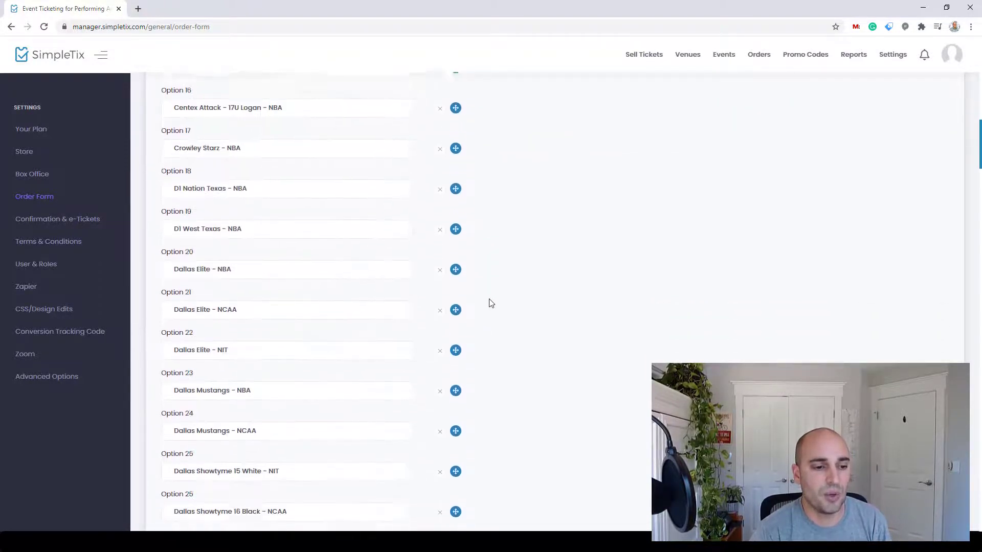
scroll(489, 307, down, 16)
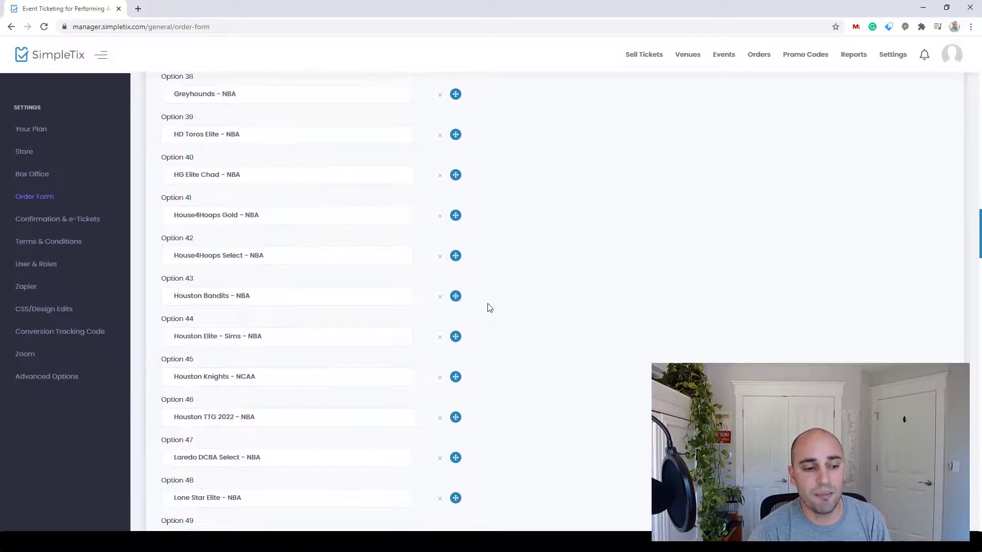
scroll(489, 310, down, 4)
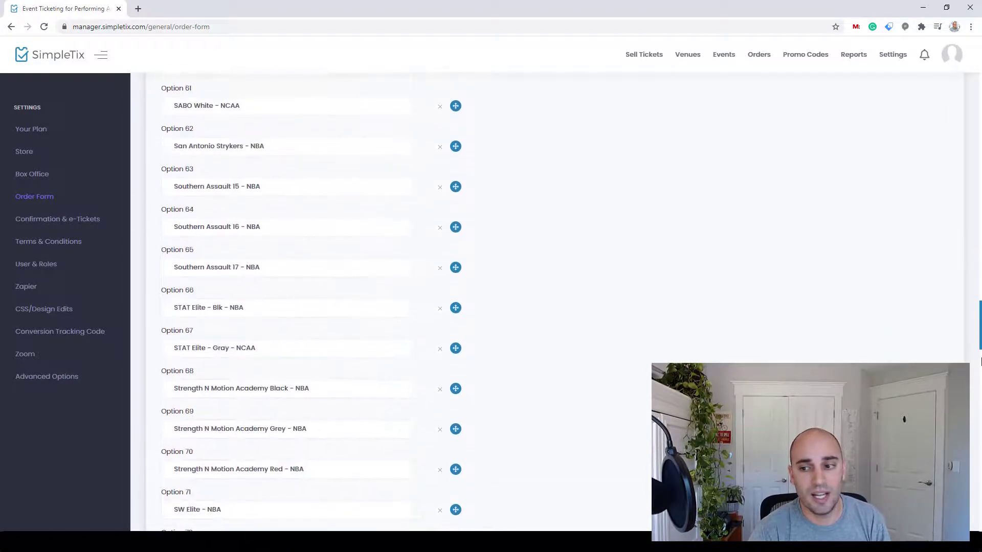
drag(980, 339, 977, 522)
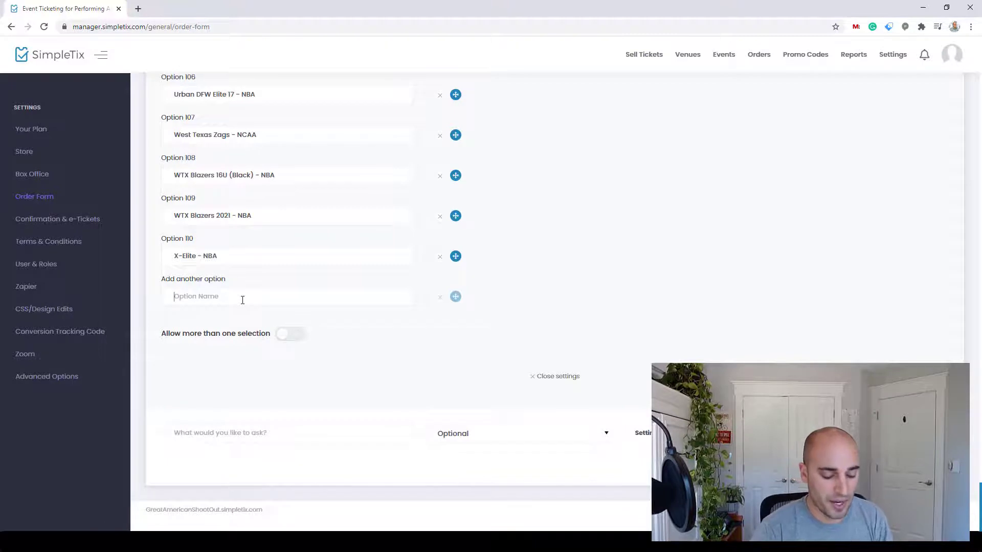
text(Sample Club)
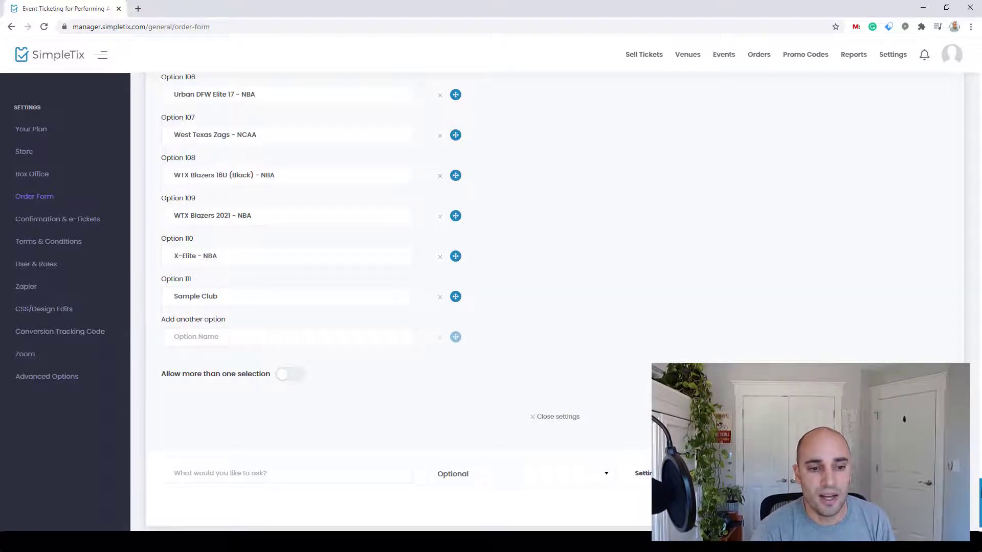
click(440, 298)
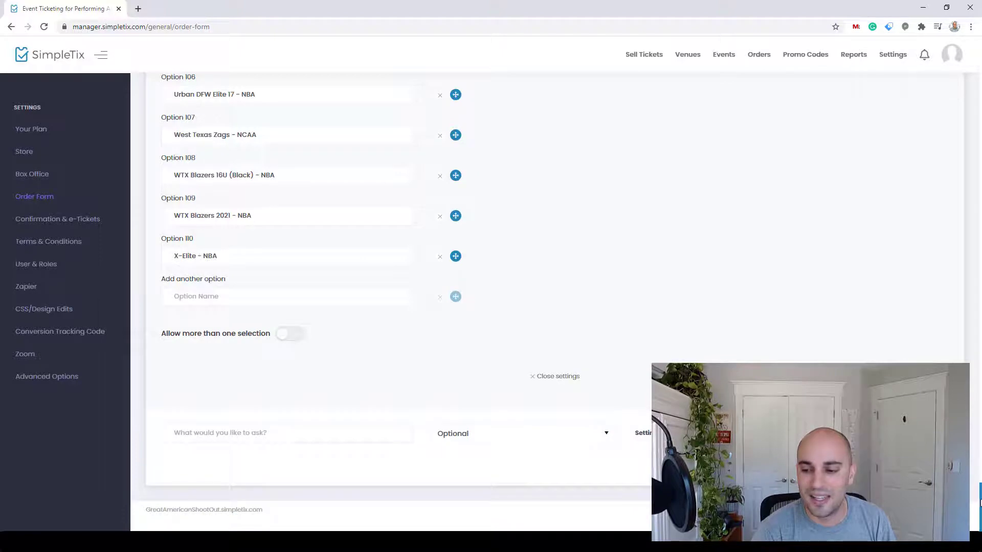
Step: Return to the start of the order form and save it
drag(979, 504, 816, 182)
click(816, 182)
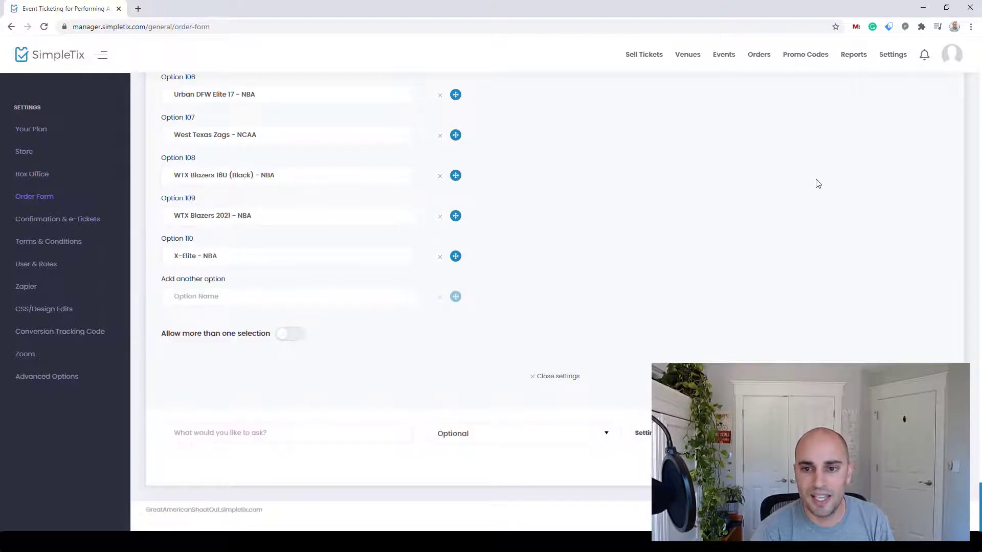
scroll(801, 189, up, 20)
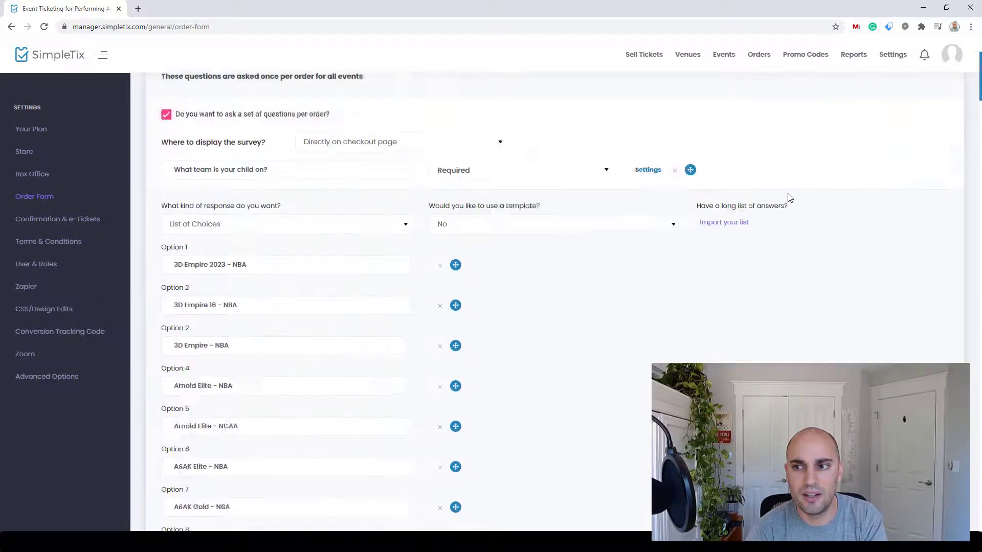
click(905, 117)
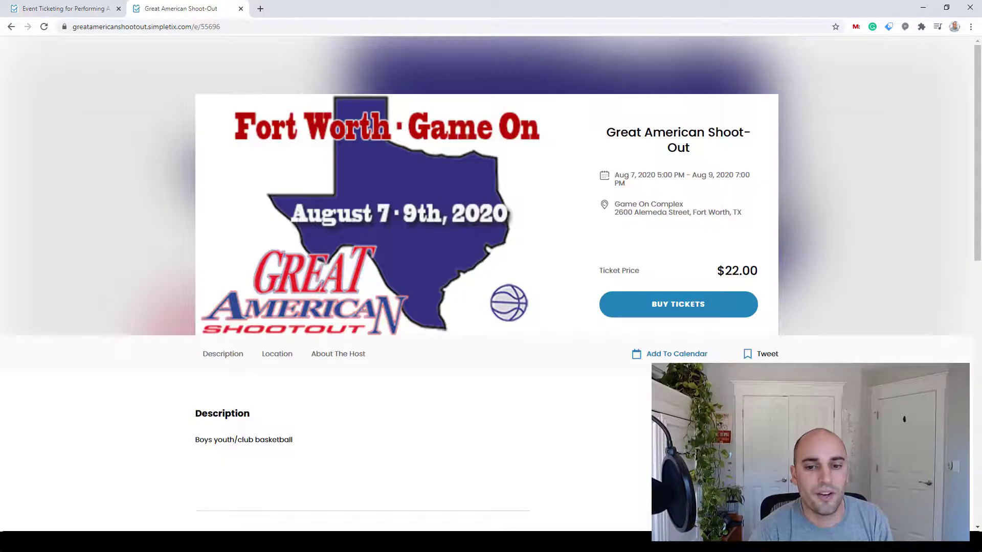
Step: Start a ticket purchase on the Great American Shoot-Out event page with 1 GASO Tournament Pass and proceed to checkout
click(714, 308)
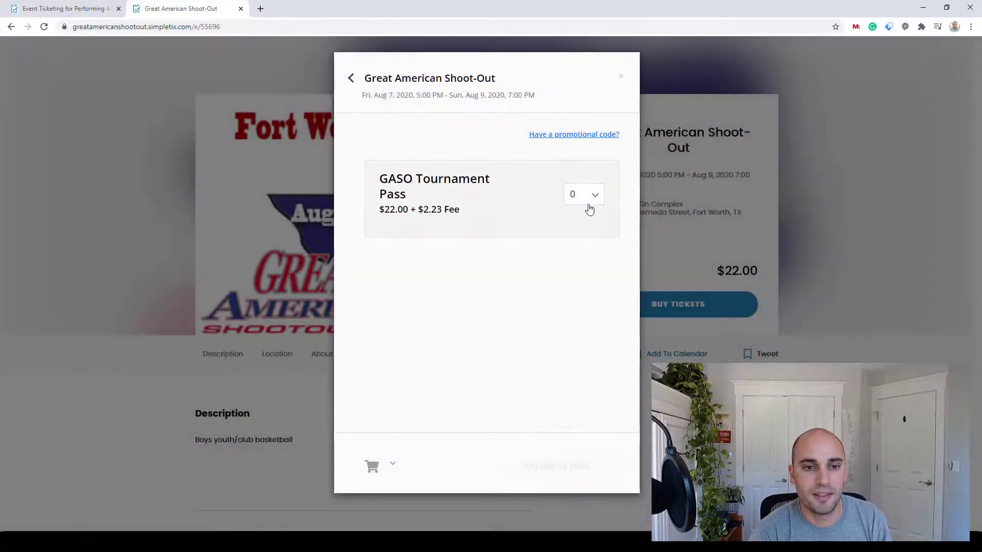
click(587, 200)
click(585, 225)
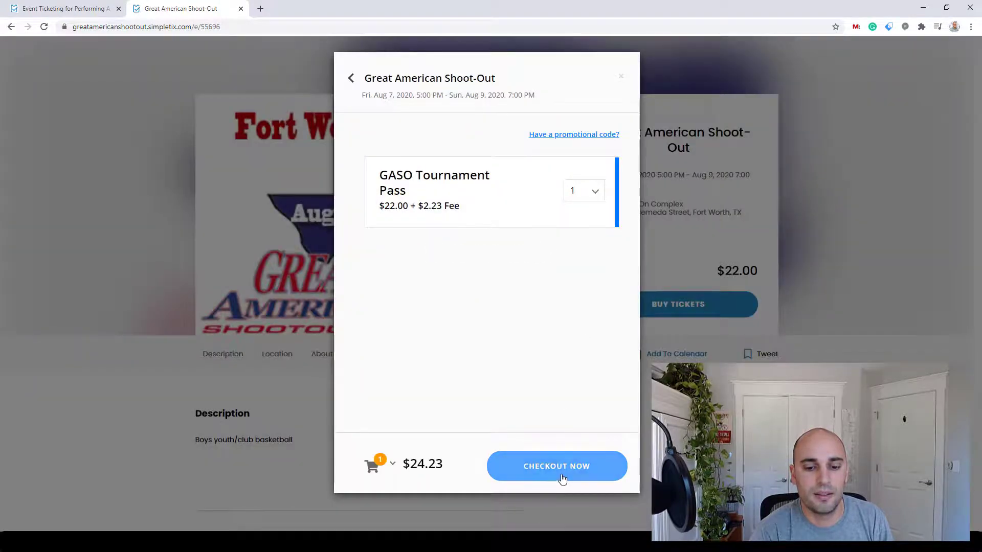
click(562, 479)
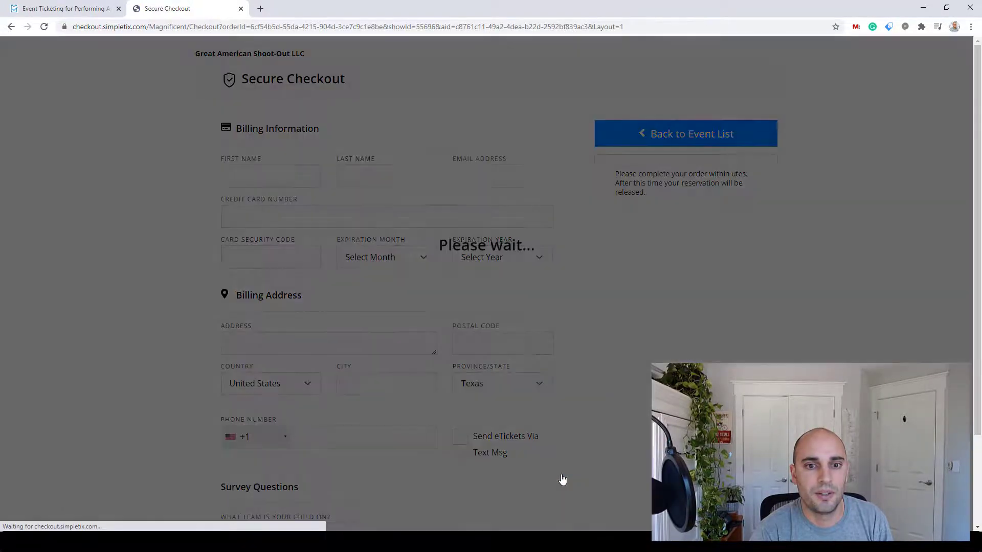
Step: Browse the team choices in the checkout survey question and choose Triumph 15U Gold - NCAA
scroll(543, 450, down, 2)
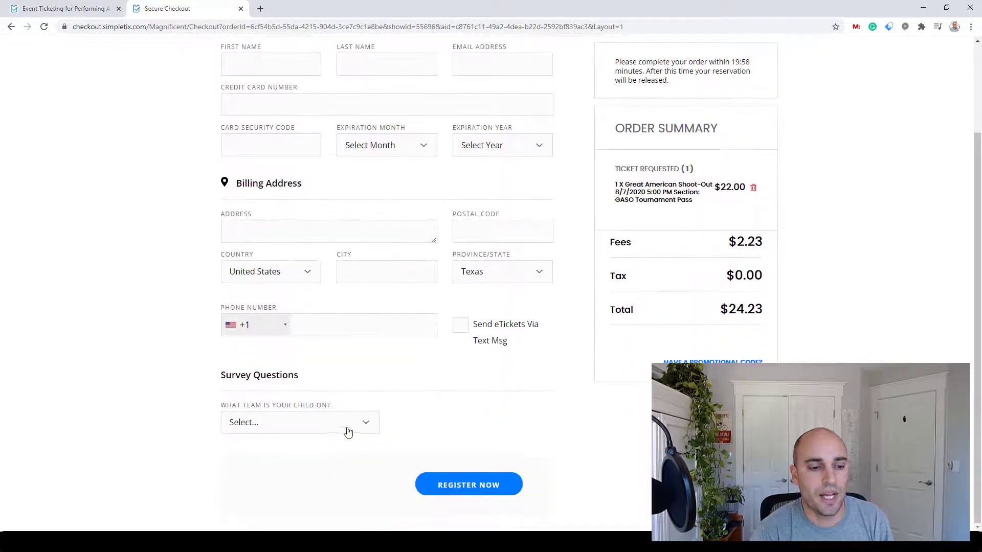
click(264, 423)
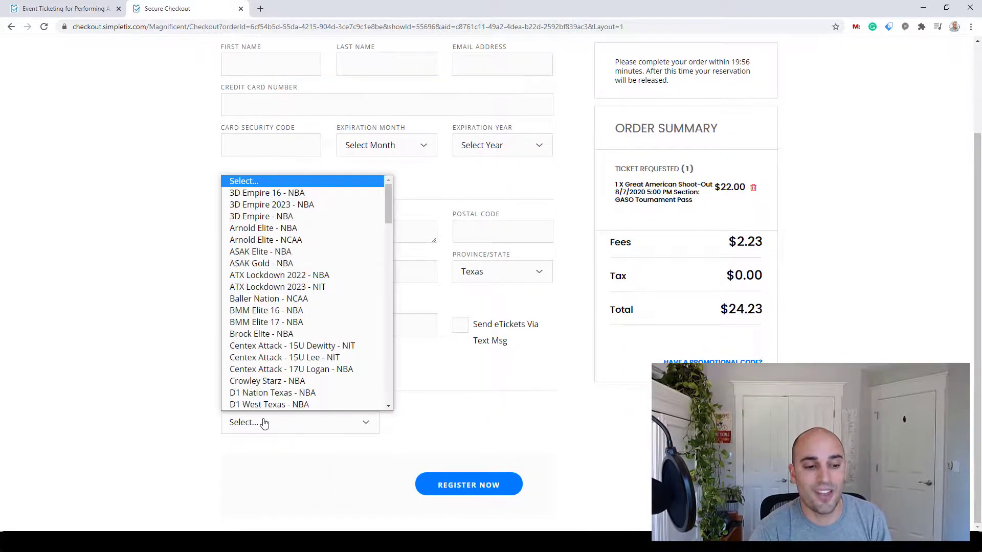
click(174, 432)
click(294, 429)
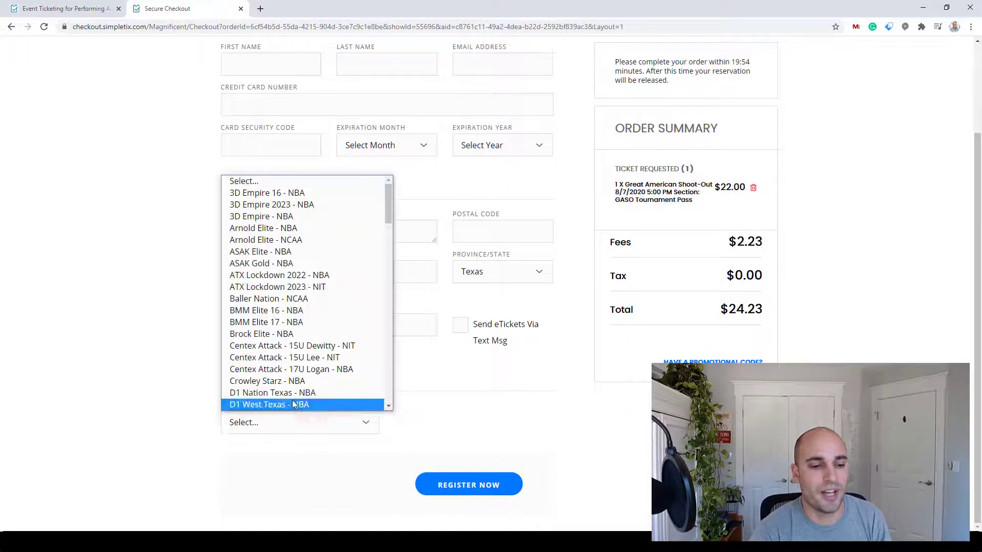
drag(391, 207, 380, 362)
scroll(381, 362, down, 2)
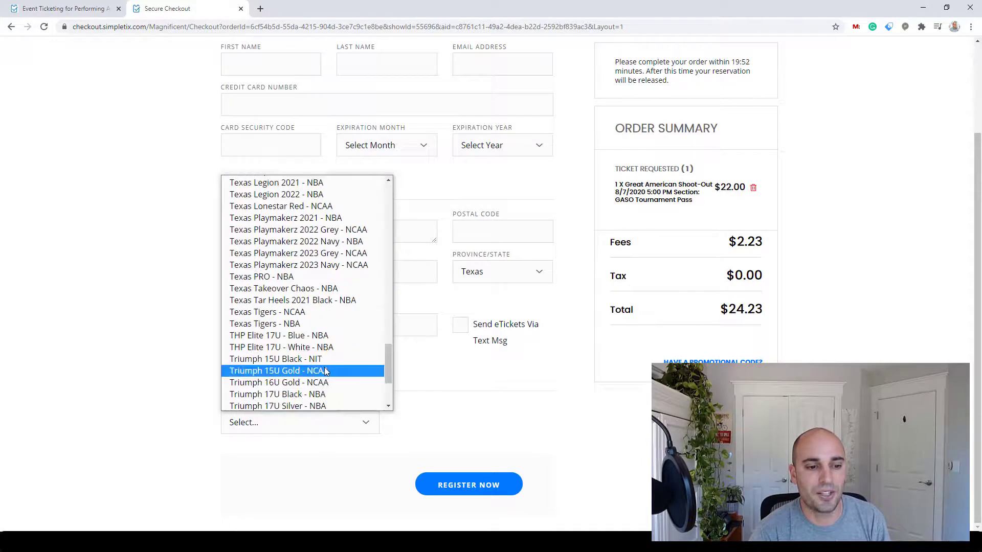
click(324, 371)
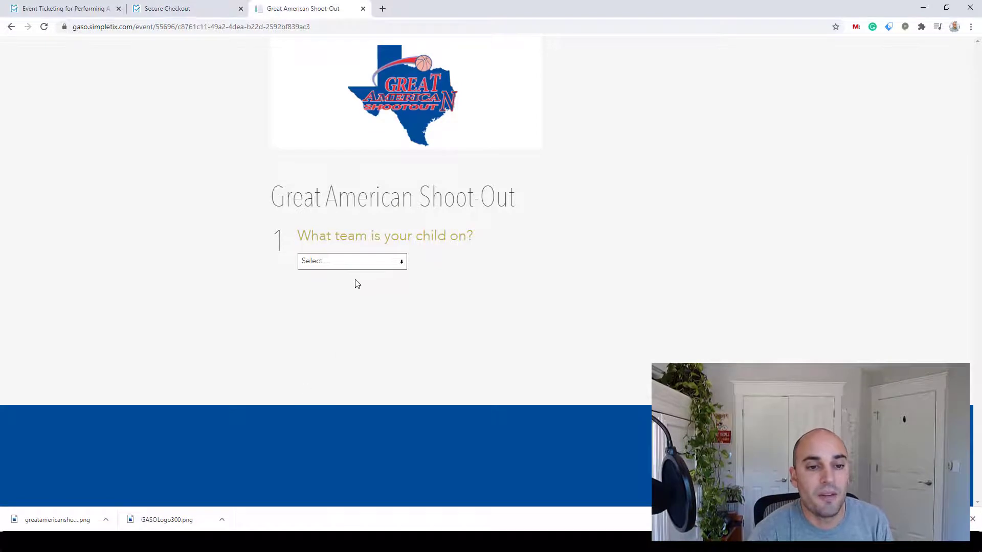
Step: On the custom Great American Shoot-Out page, choose team House4Hoops Gold - NBA and the Fri, Aug 07 (5:00 PM) event date
click(353, 263)
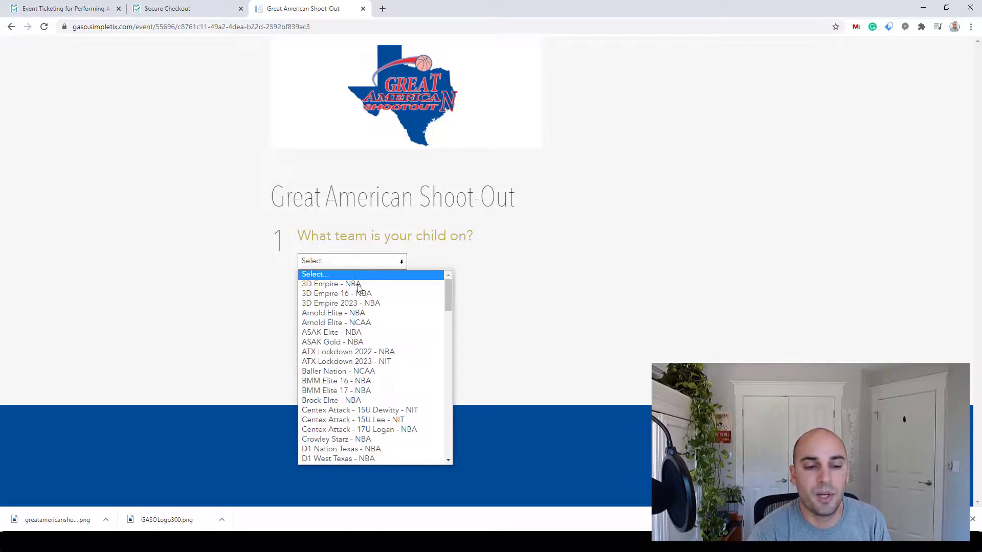
scroll(358, 372, down, 2)
click(372, 367)
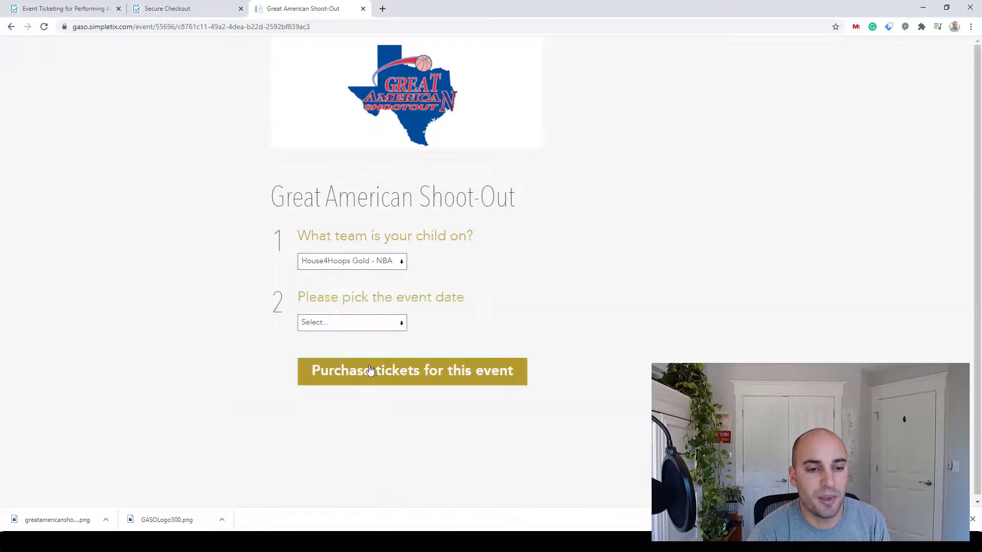
click(336, 324)
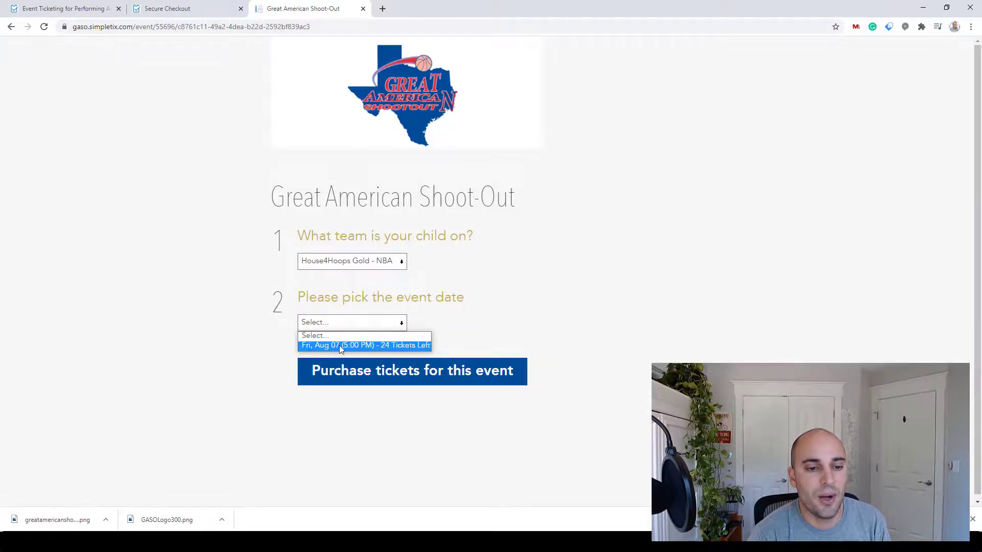
click(341, 346)
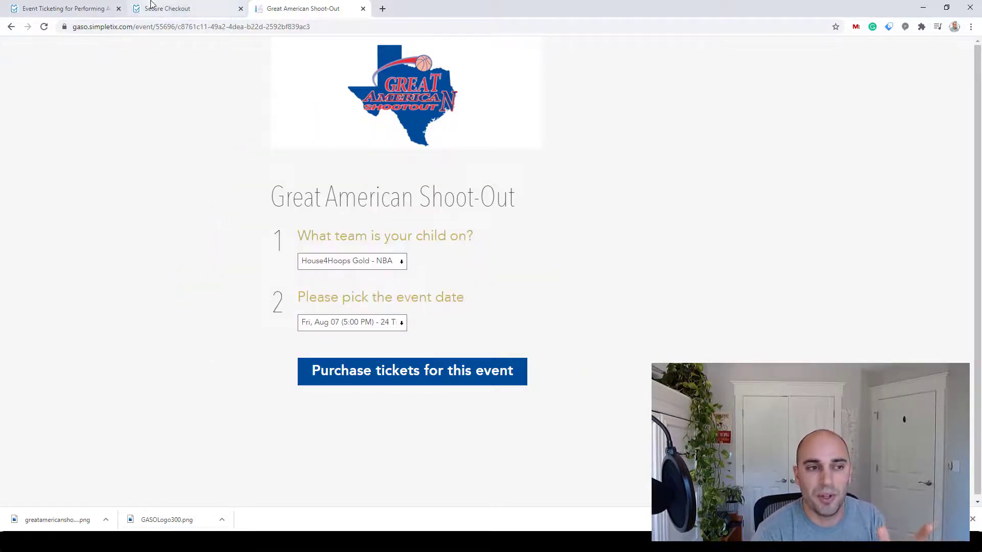
Step: Switch back to the SimpleTix manager and open the event times of the Great American Shoot-Out event
click(73, 10)
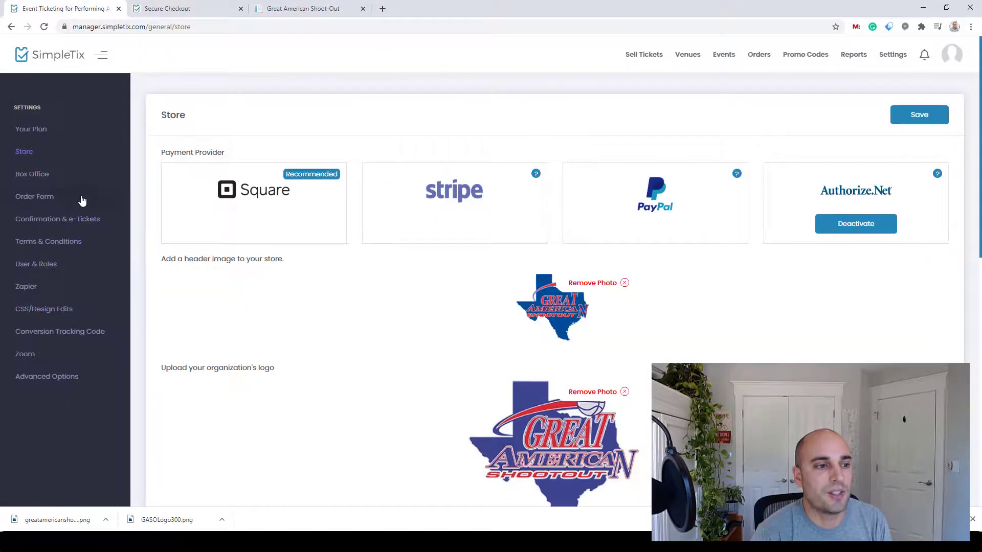
click(723, 56)
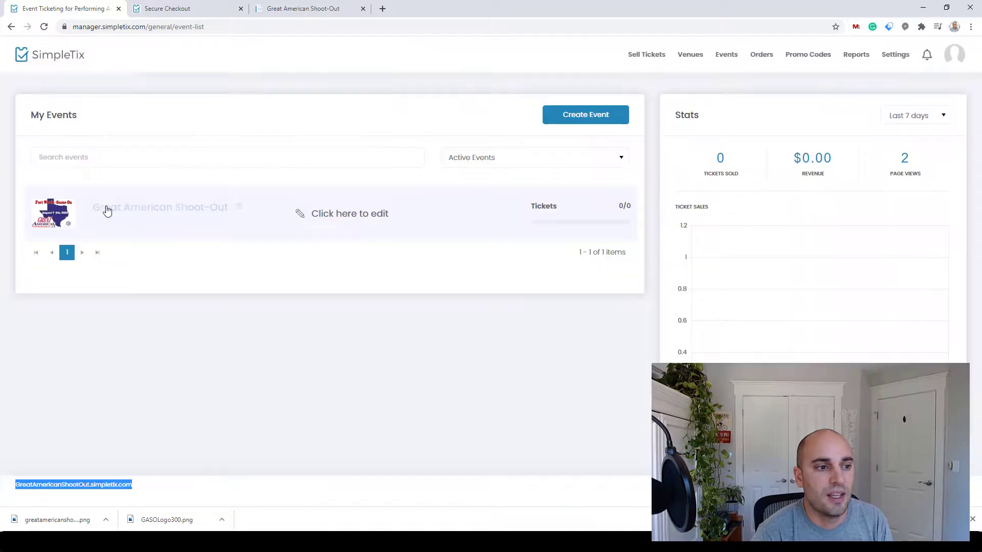
click(106, 210)
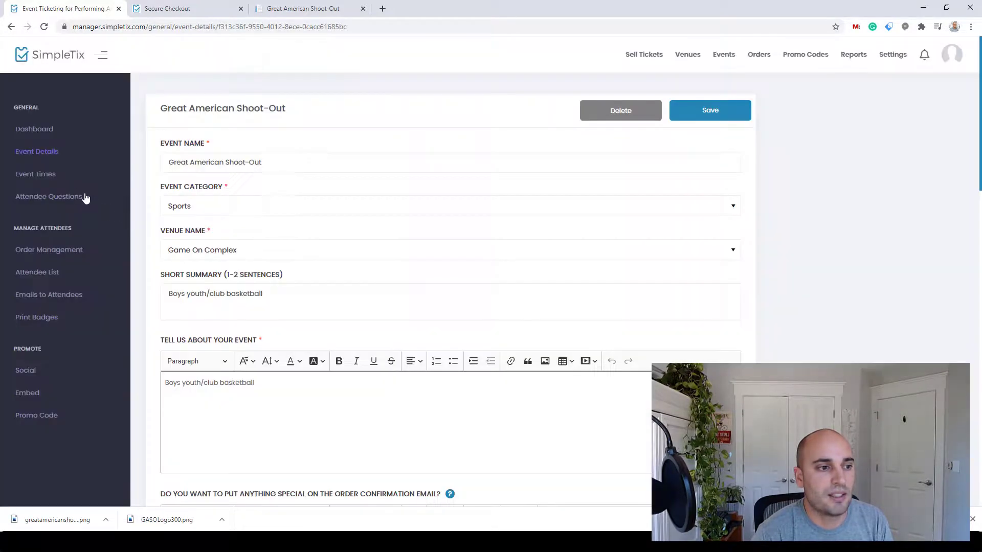
click(42, 177)
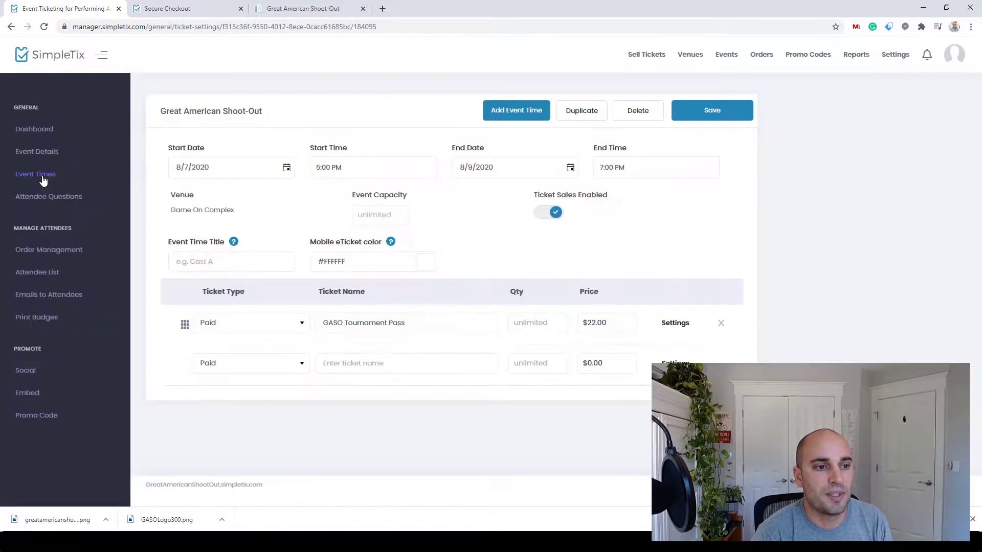
Step: Set the event time title to 25 and save the event time
click(197, 262)
text(25)
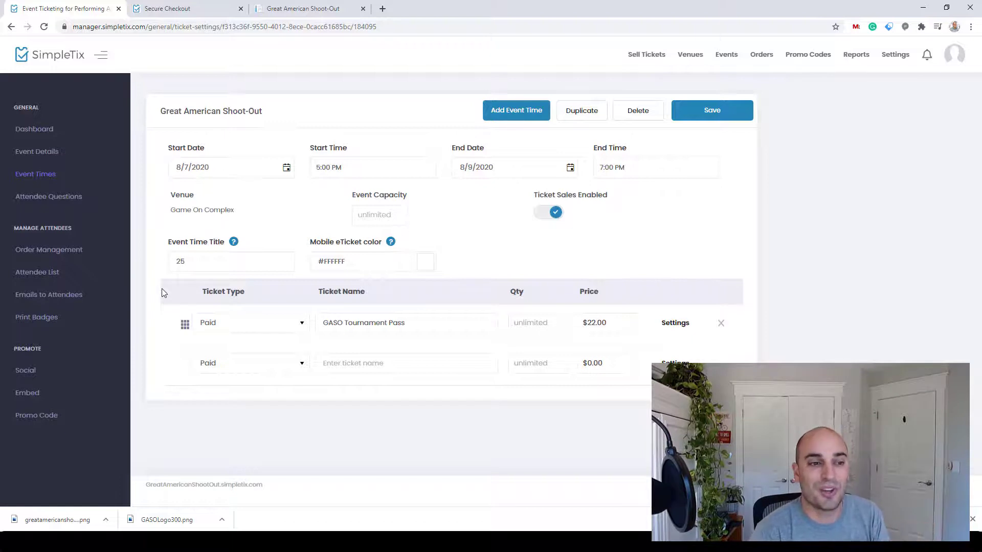
right_click(384, 214)
click(436, 203)
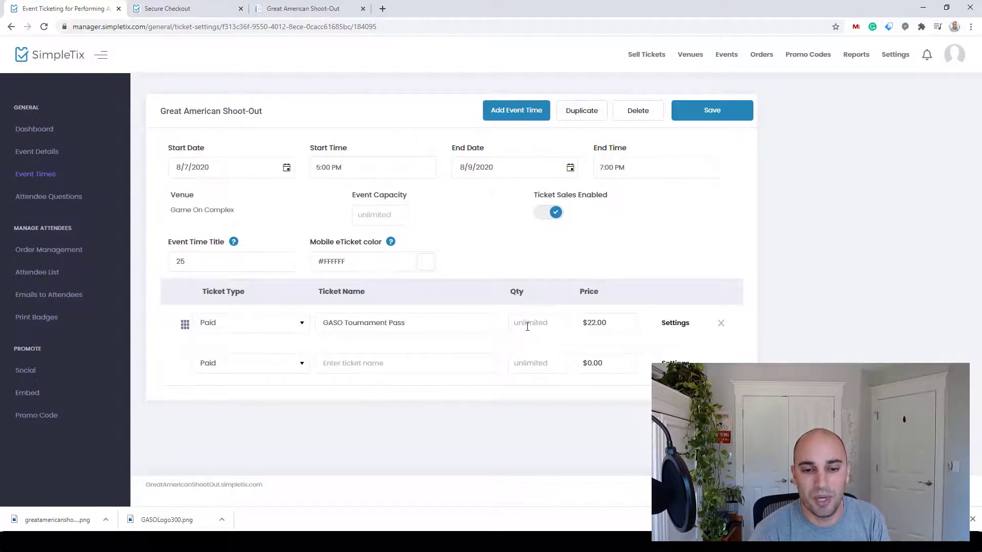
click(717, 118)
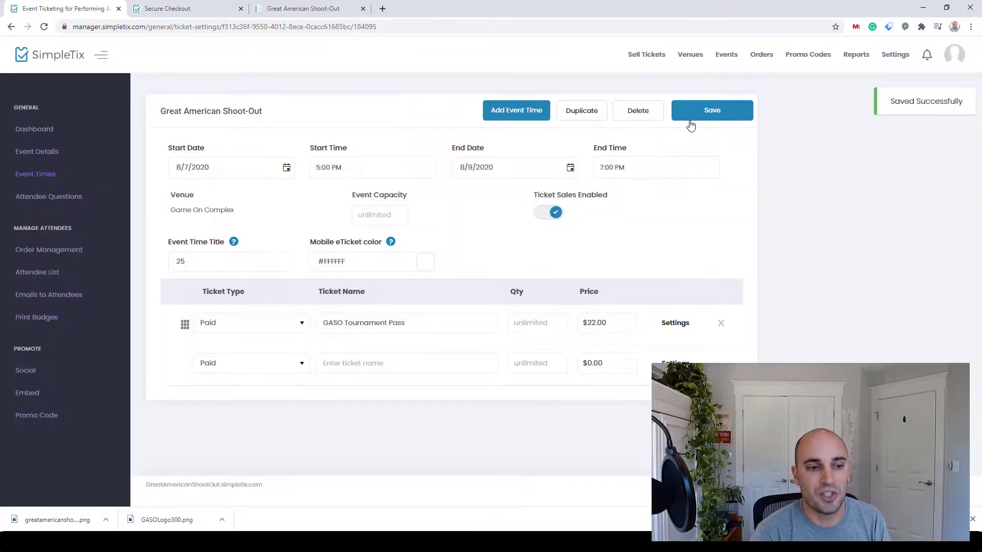
Step: Return to the custom Great American Shoot-Out page, continue to the ticket purchase, and select 2 GASO Tournament Passes
click(309, 9)
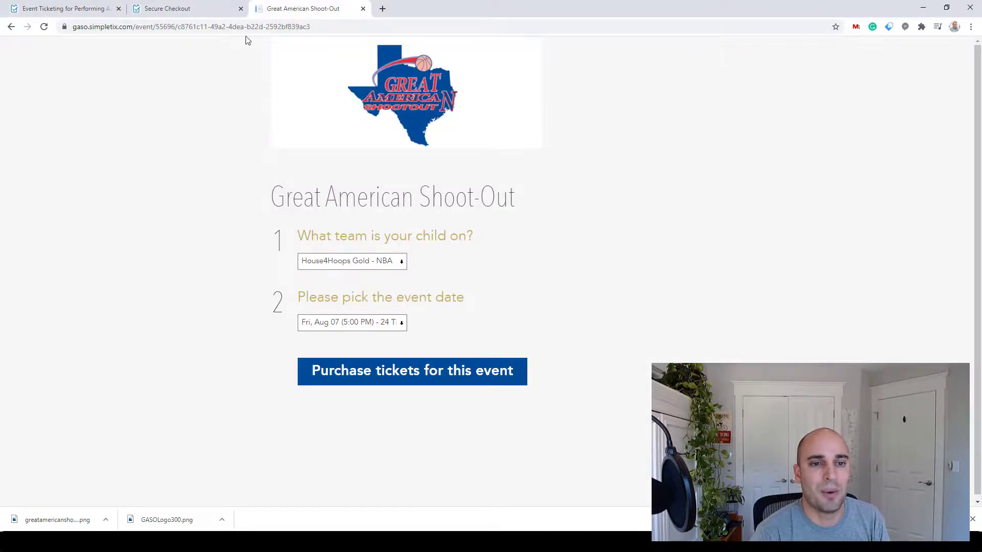
click(364, 380)
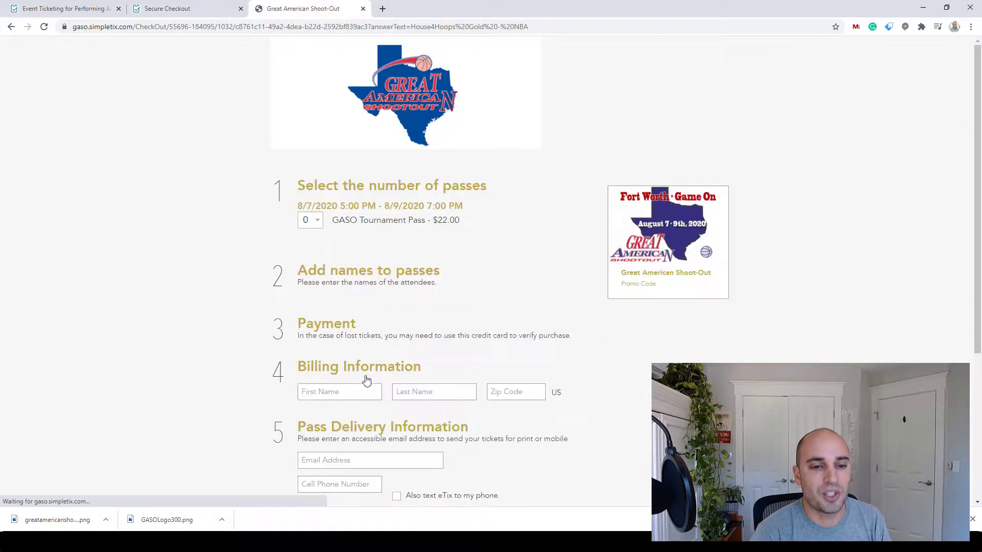
click(309, 225)
click(307, 268)
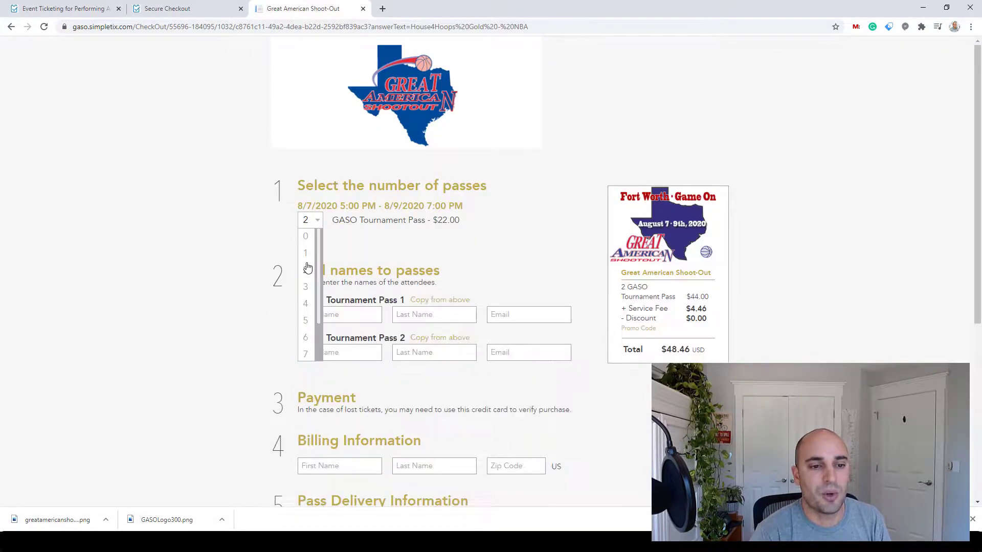
Step: Review the custom checkout form for the tournament passes, including attendee names, the payment note on lost tickets, billing and pass delivery sections
click(194, 295)
scroll(224, 294, down, 4)
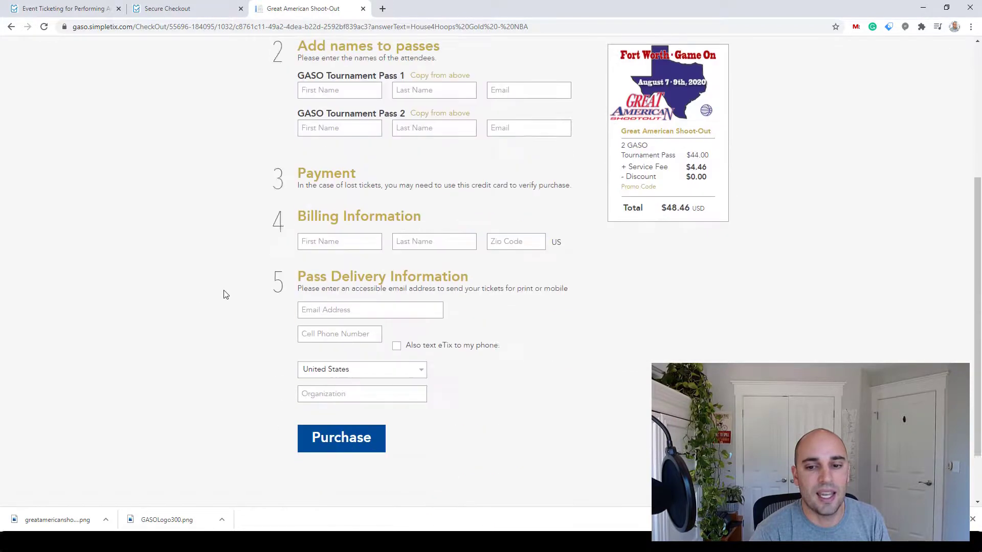
scroll(223, 294, up, 4)
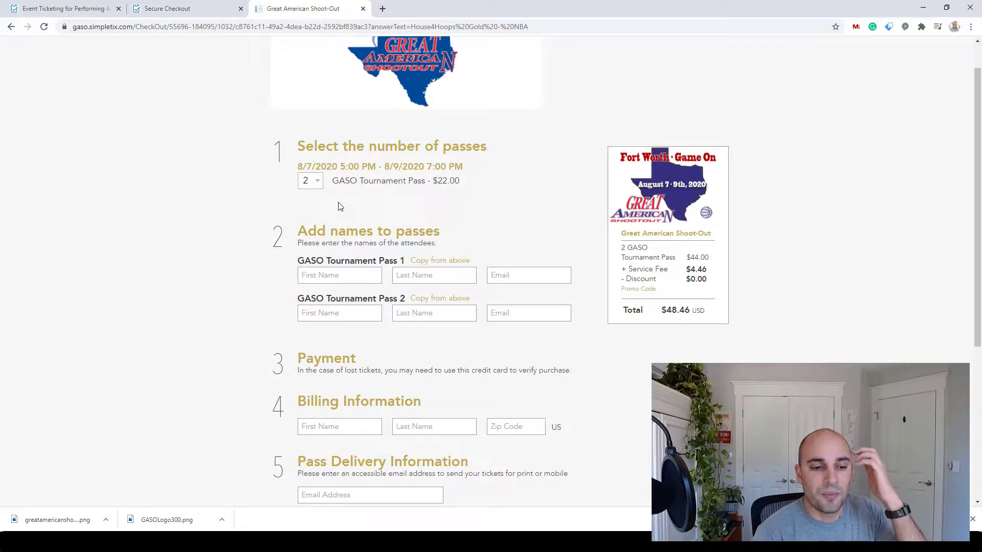
scroll(338, 206, down, 2)
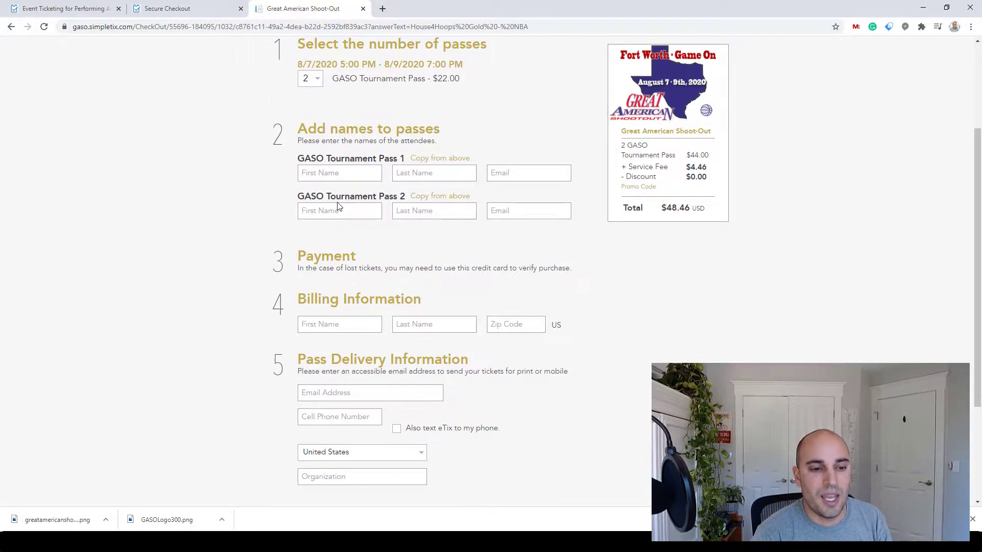
scroll(338, 206, up, 1)
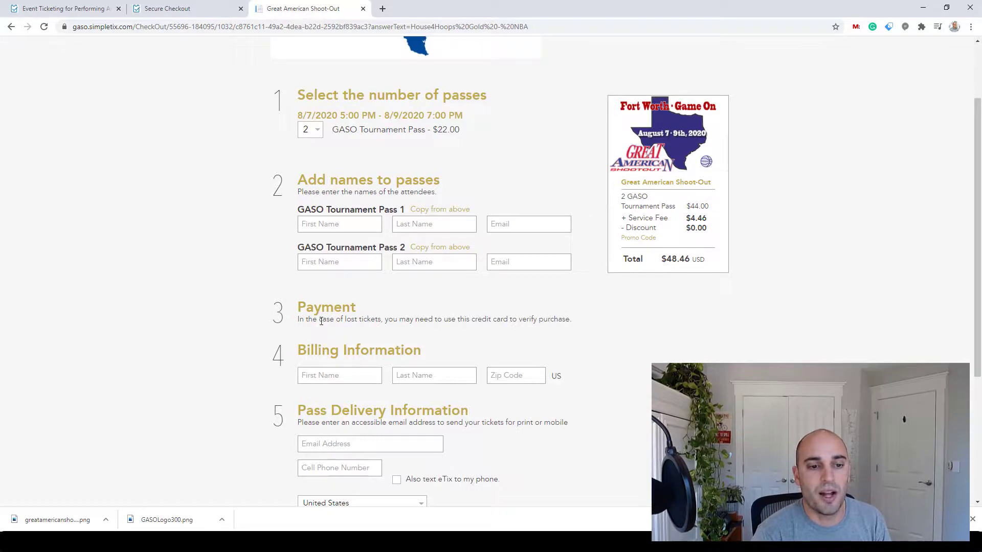
drag(320, 320, 441, 320)
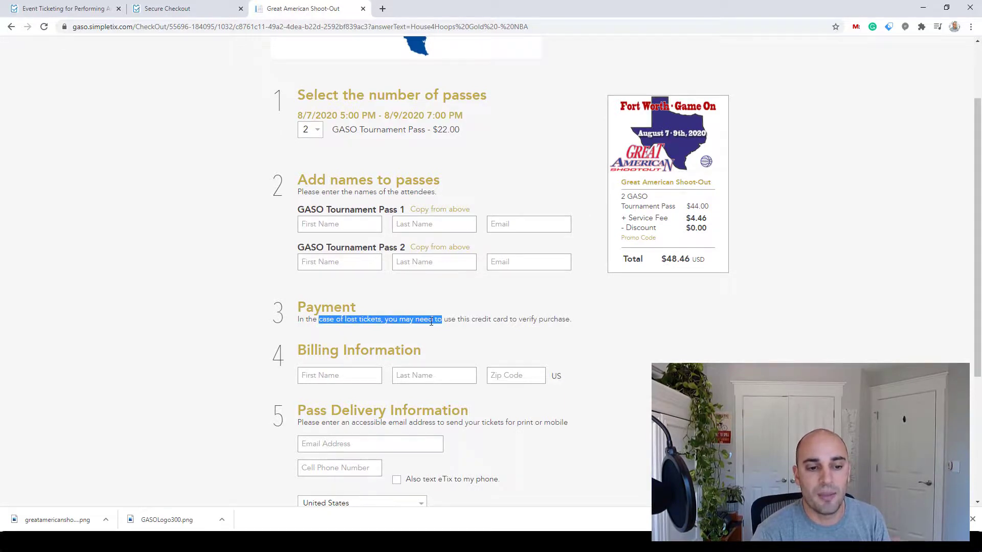
scroll(431, 323, down, 1)
scroll(431, 322, up, 1)
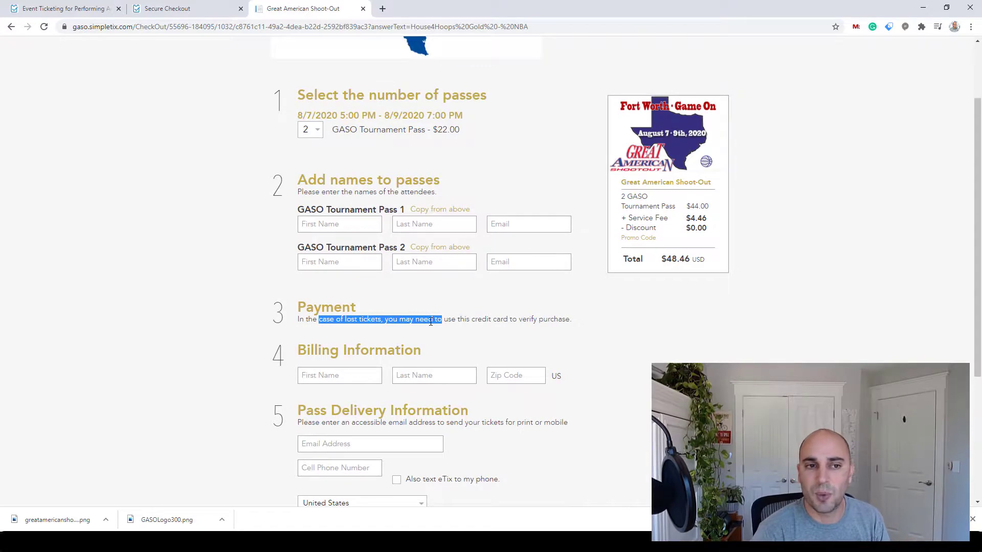
click(466, 317)
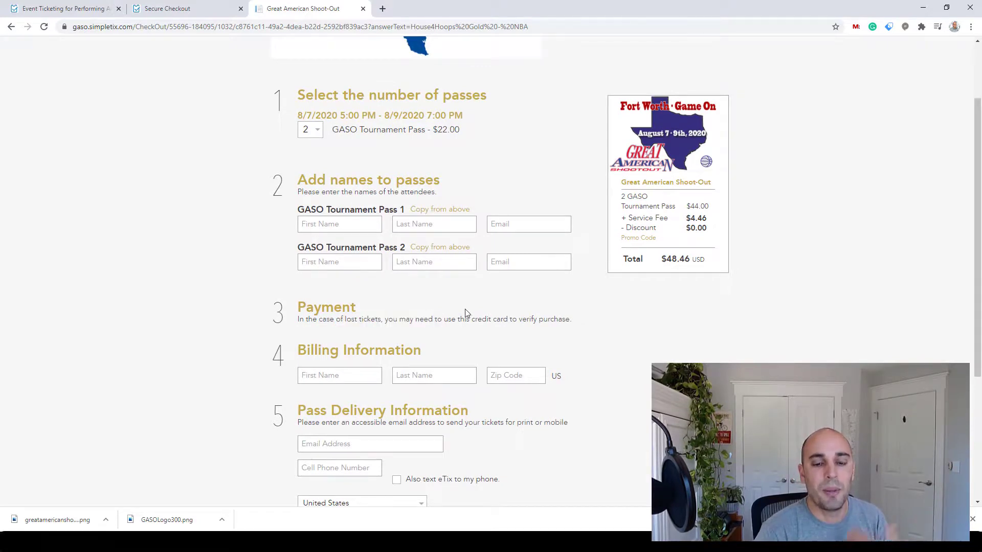